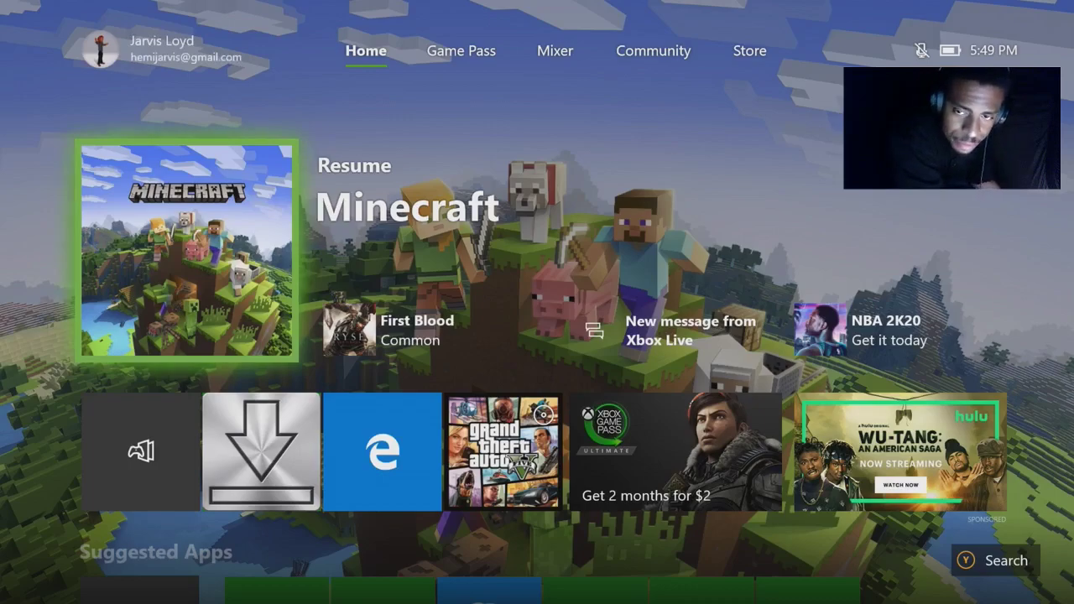
Look over the Home screen, then bring up the Guide listing Minecraft, File Downloader and Microsoft Edge
{"action": "key", "text": "Right"}
{"action": "key", "text": "Left"}
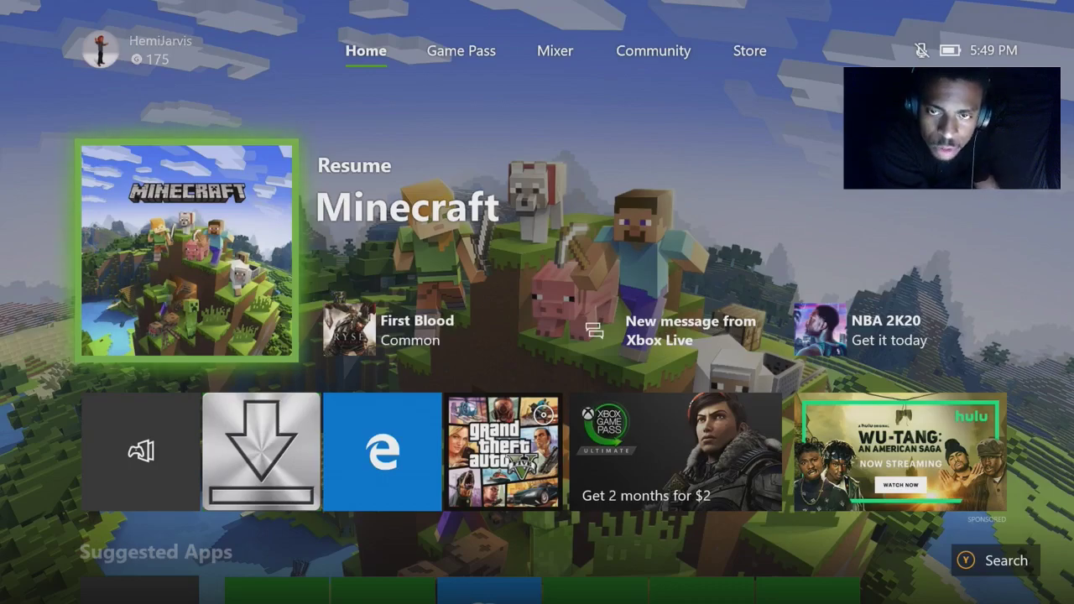
{"action": "key", "text": "Up"}
{"action": "key", "text": "Left"}
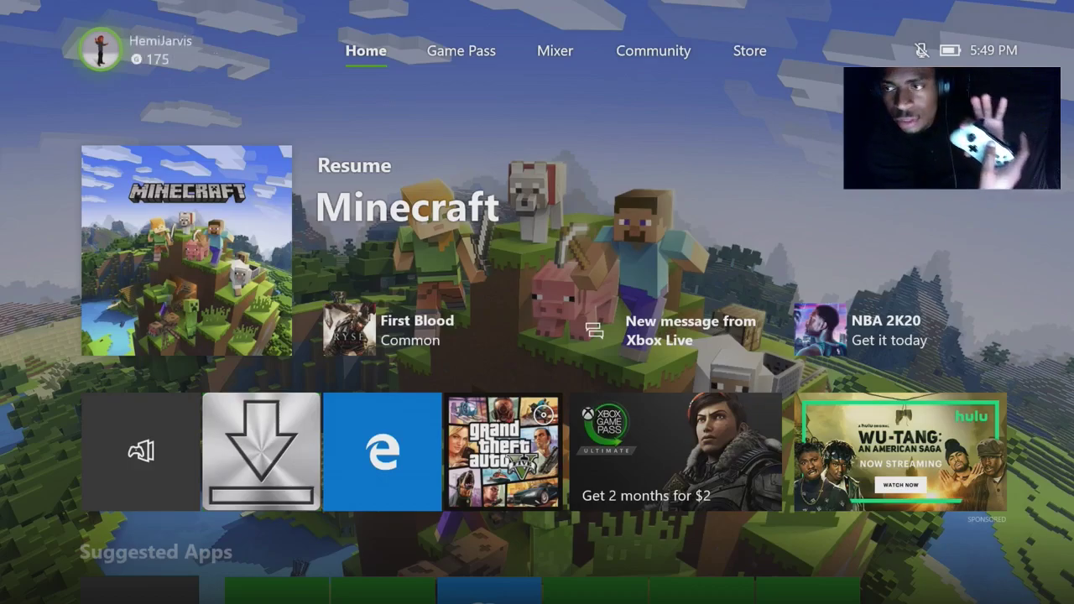
{"action": "key", "text": "super"}
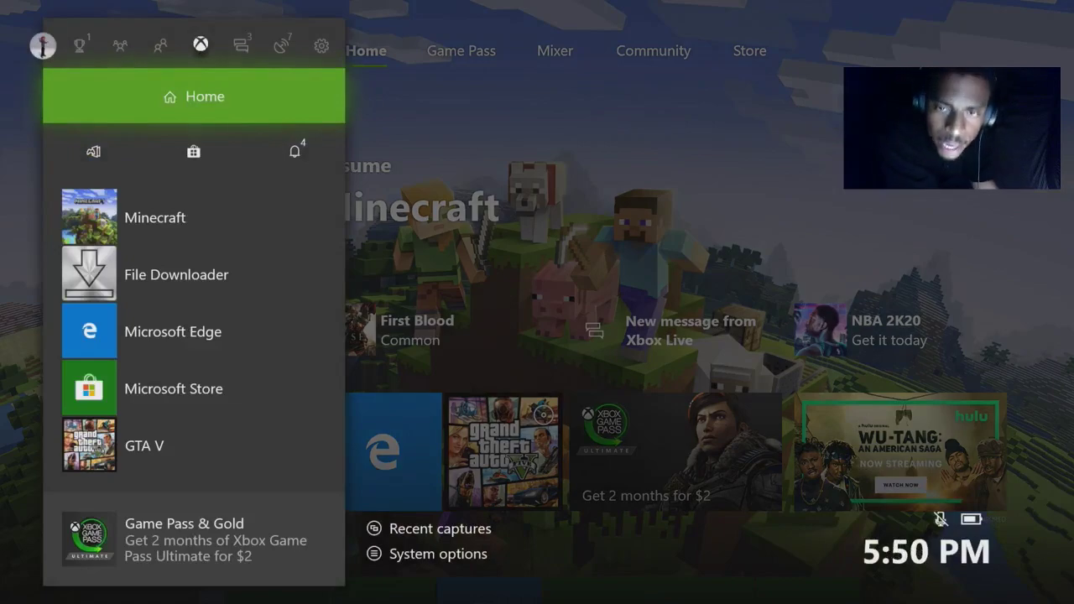
Open My games & apps and its See all page showing the 8 installed games sorted A-Z
{"action": "key", "text": "Down"}
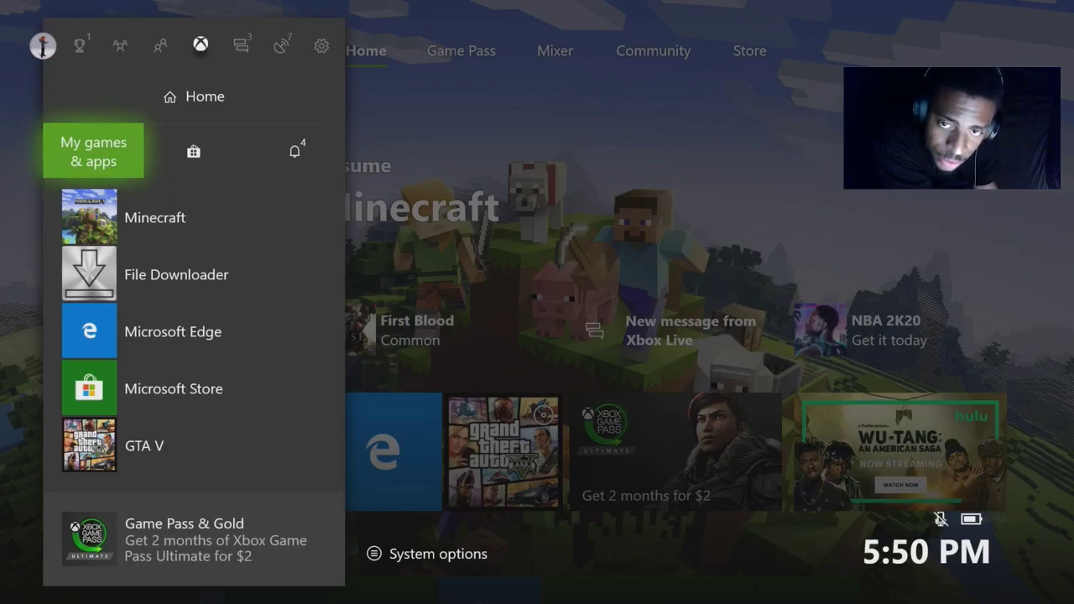
{"action": "key", "text": "Return"}
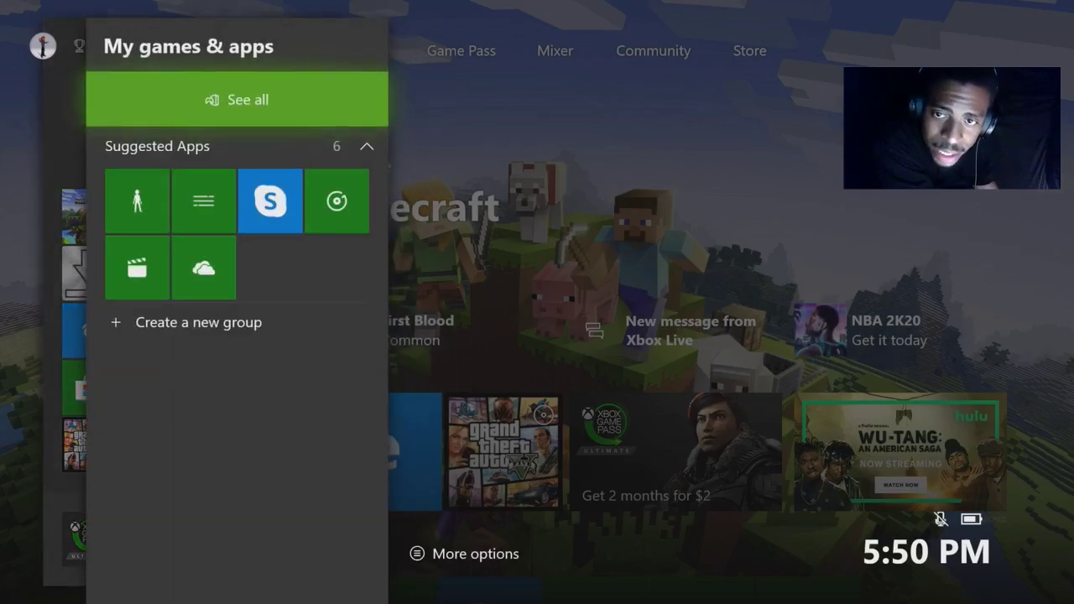
{"action": "key", "text": "Down"}
{"action": "key", "text": "Up"}
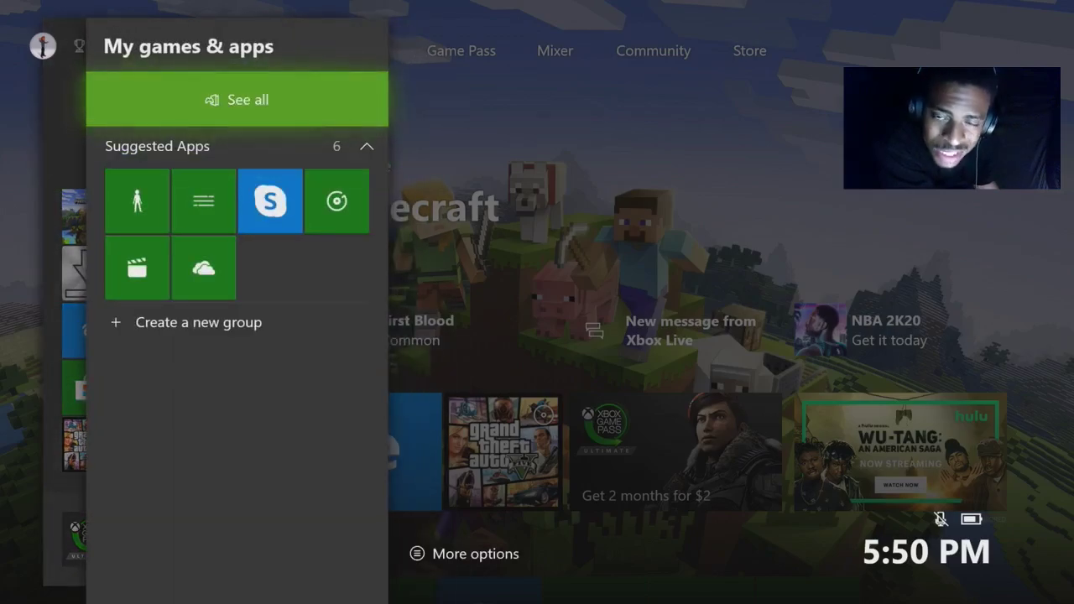
{"action": "key", "text": "Return"}
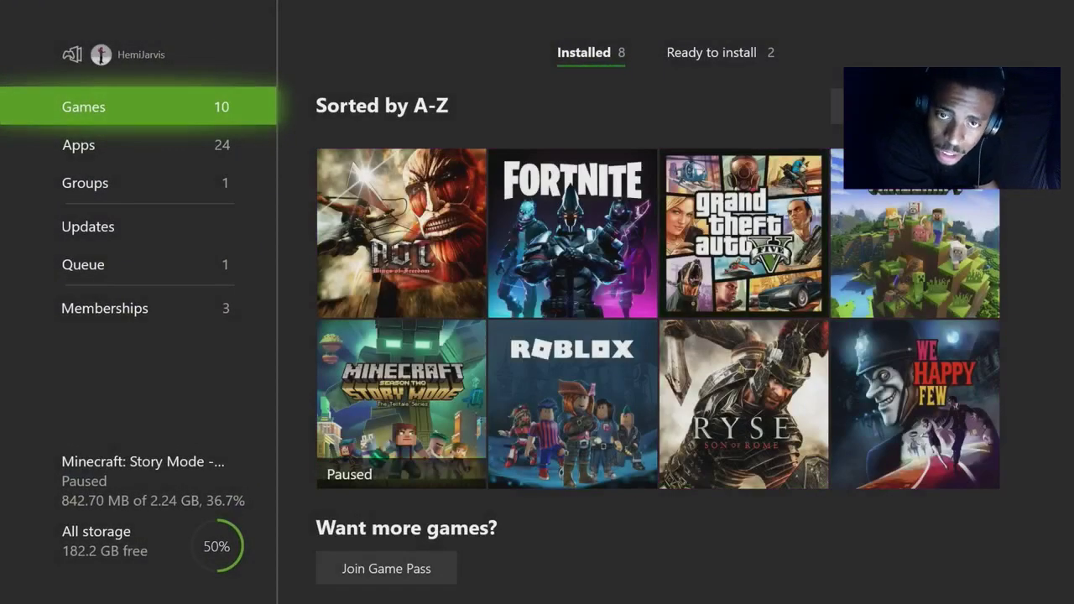
Switch the collection to Apps and browse the tiles past File Downloader to UFO.Transfer
{"action": "key", "text": "Down"}
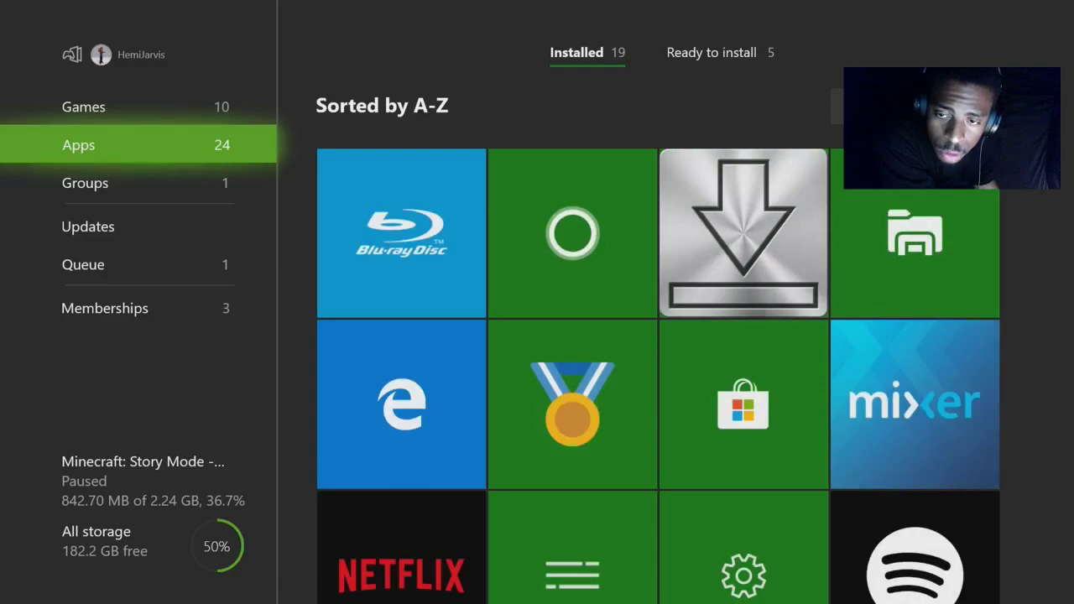
{"action": "key", "text": "Right"}
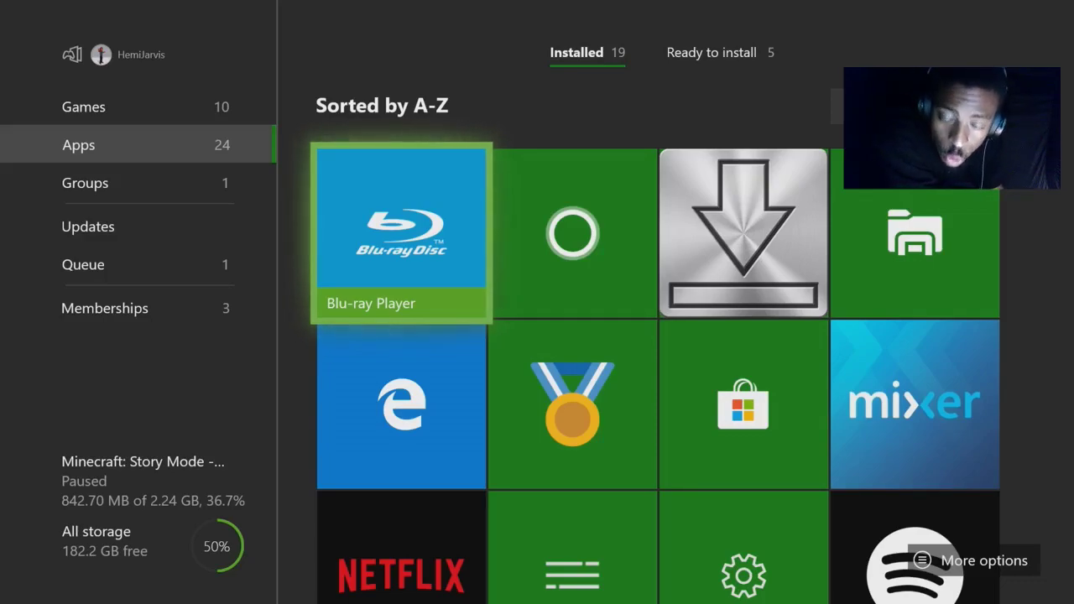
{"action": "key", "text": "Right"}
{"action": "key", "text": "Right"}
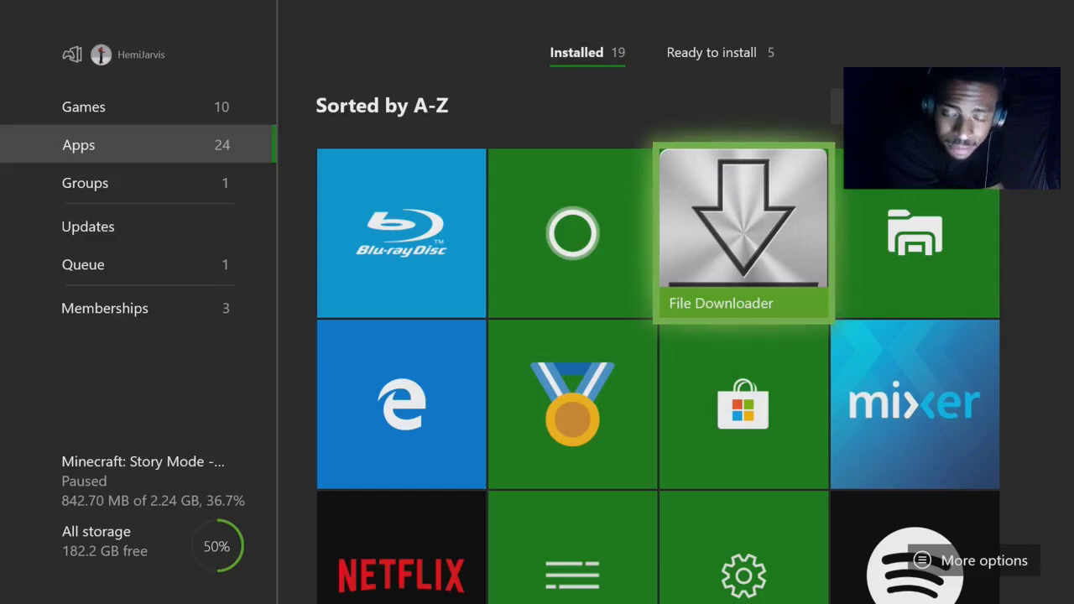
{"action": "key", "text": "Down"}
{"action": "key", "text": "Down"}
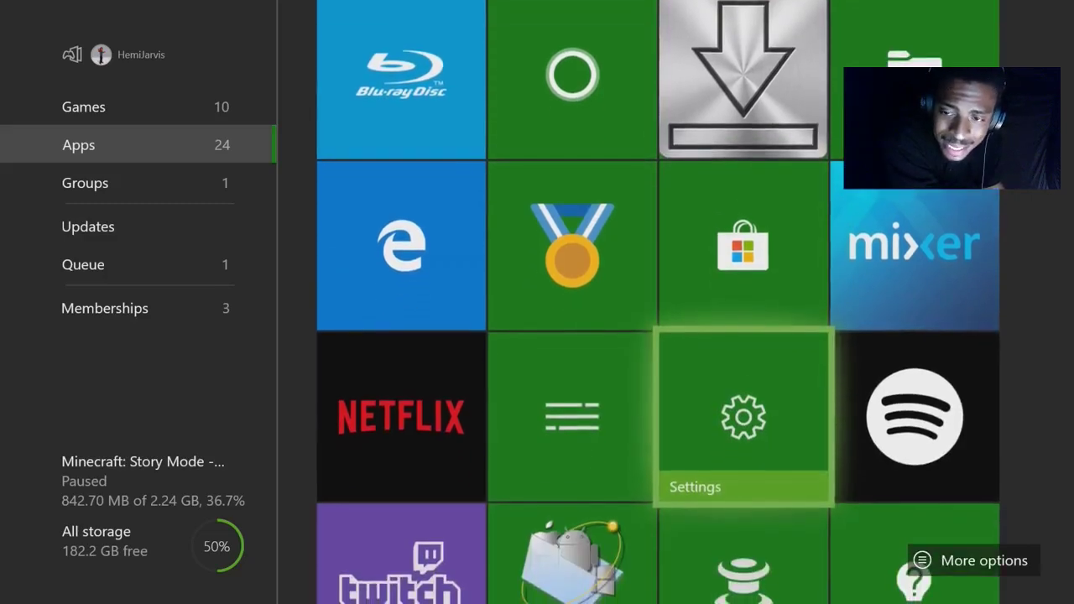
{"action": "key", "text": "Down"}
{"action": "key", "text": "Left"}
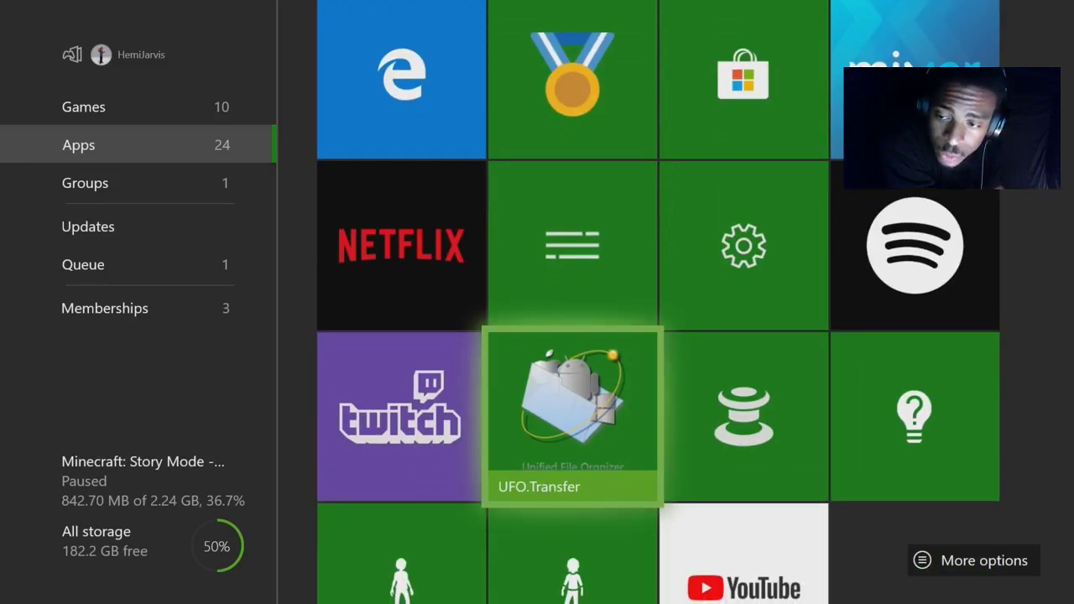
Move back through the app tiles to Microsoft Edge and launch it
{"action": "key", "text": "Up"}
{"action": "key", "text": "Up"}
{"action": "key", "text": "Up"}
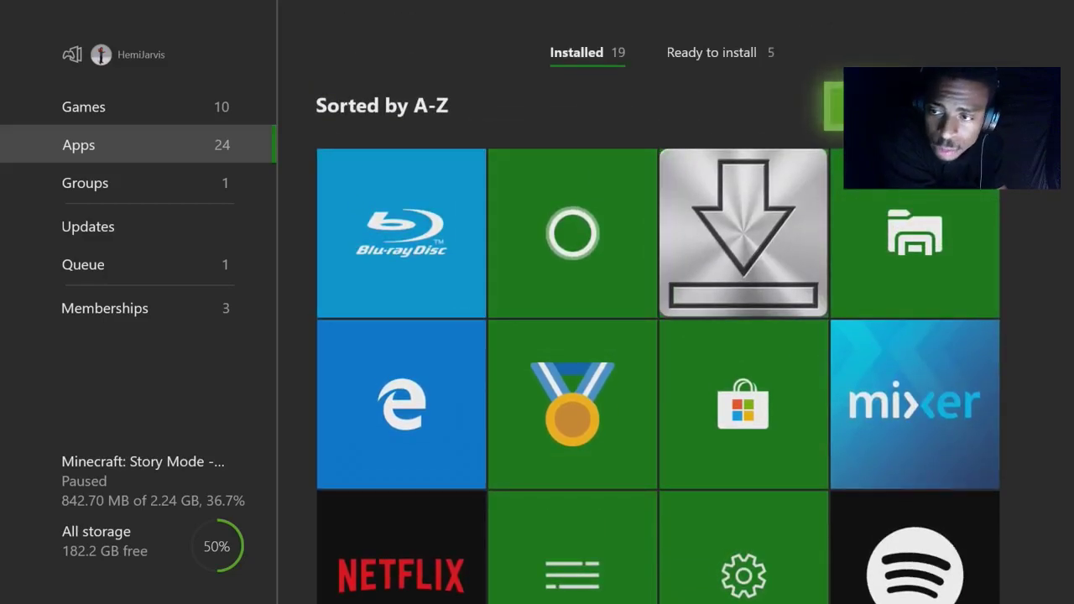
{"action": "key", "text": "Down"}
{"action": "key", "text": "Right"}
{"action": "key", "text": "Right"}
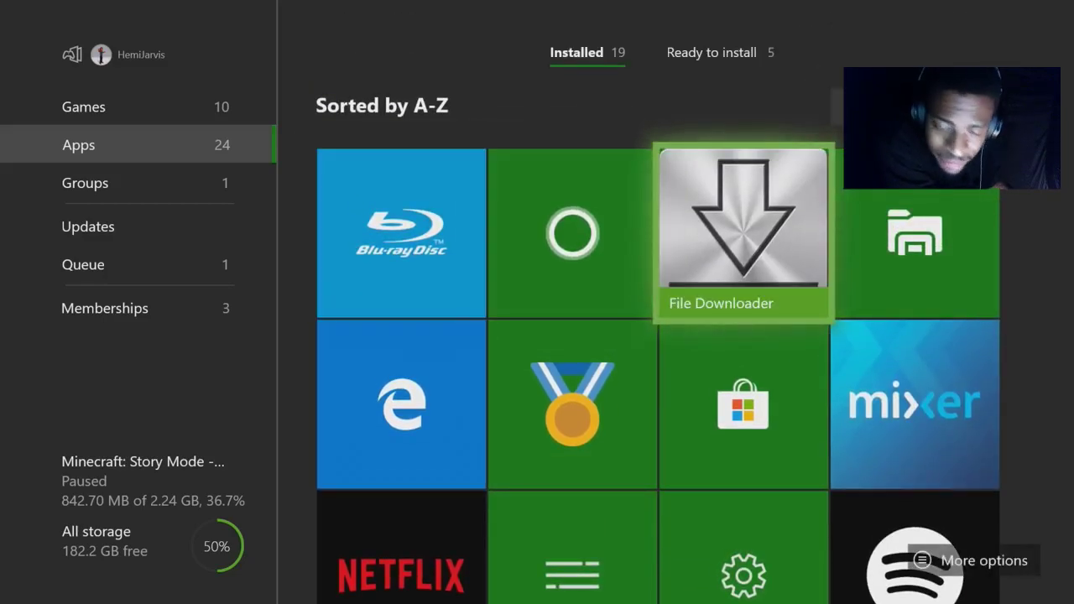
{"action": "key", "text": "Down"}
{"action": "key", "text": "Down"}
{"action": "key", "text": "Down"}
{"action": "key", "text": "Left"}
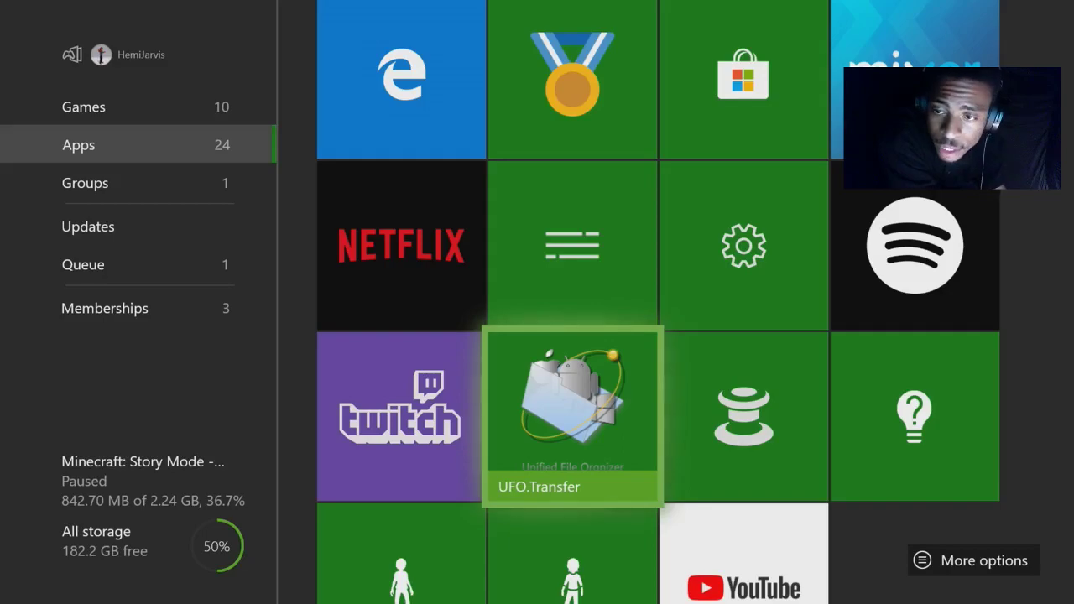
{"action": "key", "text": "Up"}
{"action": "key", "text": "Up"}
{"action": "key", "text": "Left"}
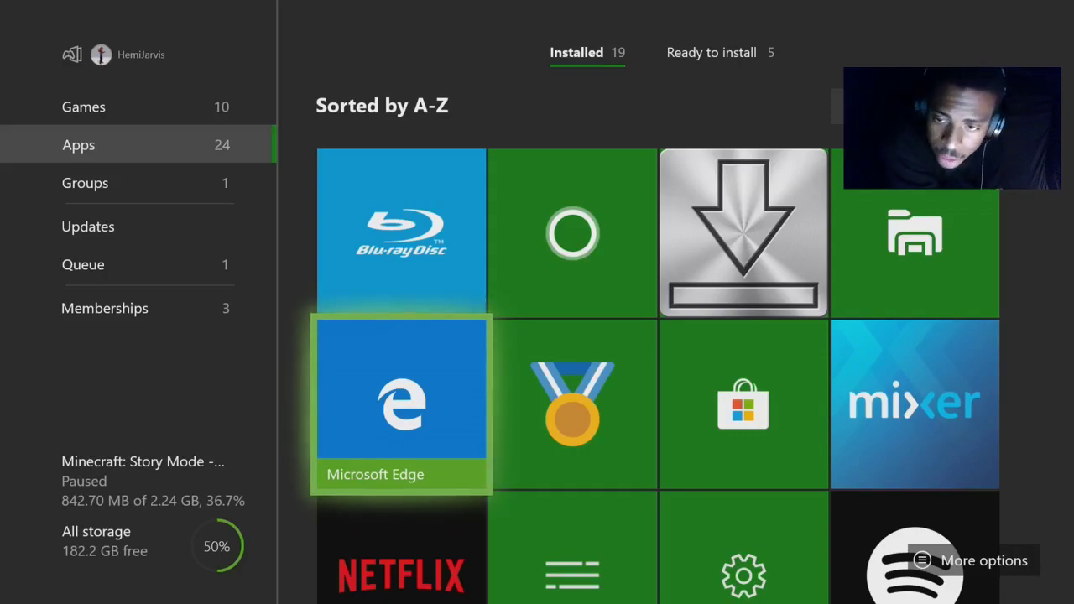
{"action": "key", "text": "Return"}
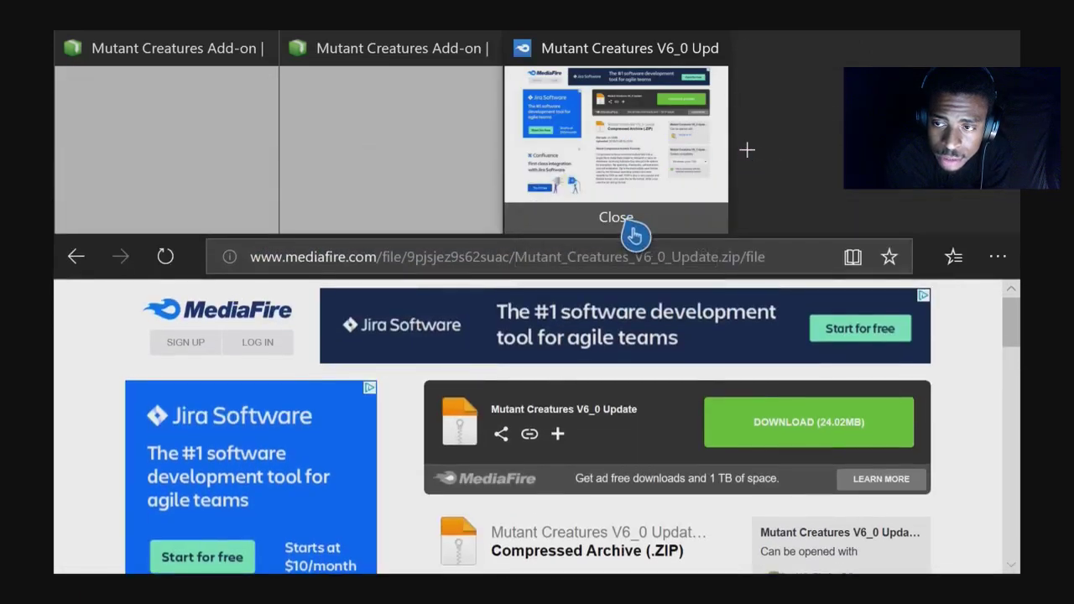
Close the MediaFire tab and the second Mutant Creatures tab, leaving only the mcpedl.com page
{"action": "left_click", "coordinate": [625, 219]}
{"action": "left_click", "coordinate": [411, 152]}
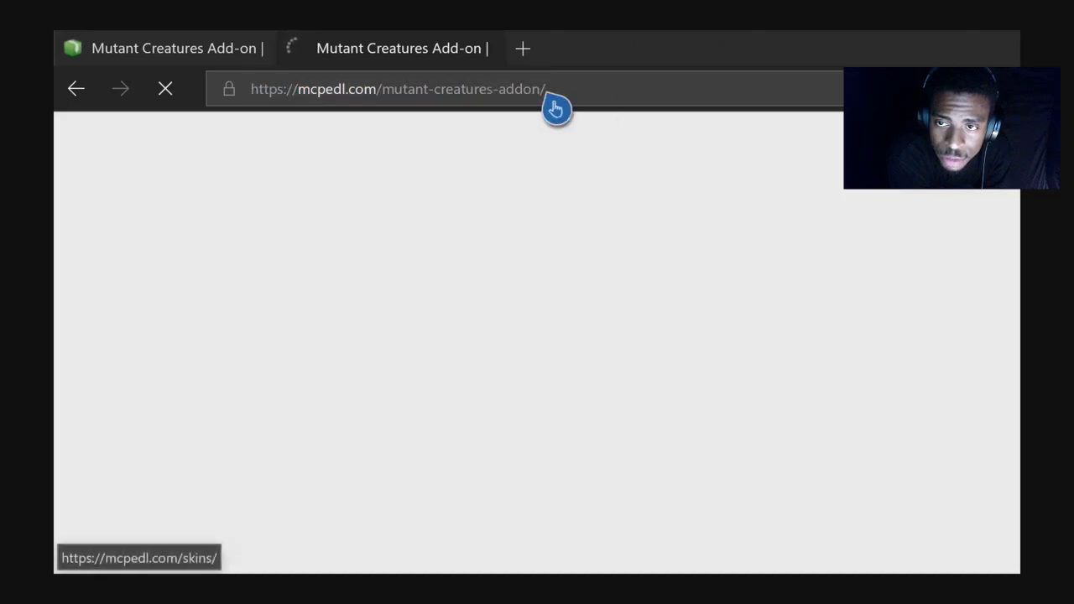
{"action": "mouse_move", "coordinate": [410, 152]}
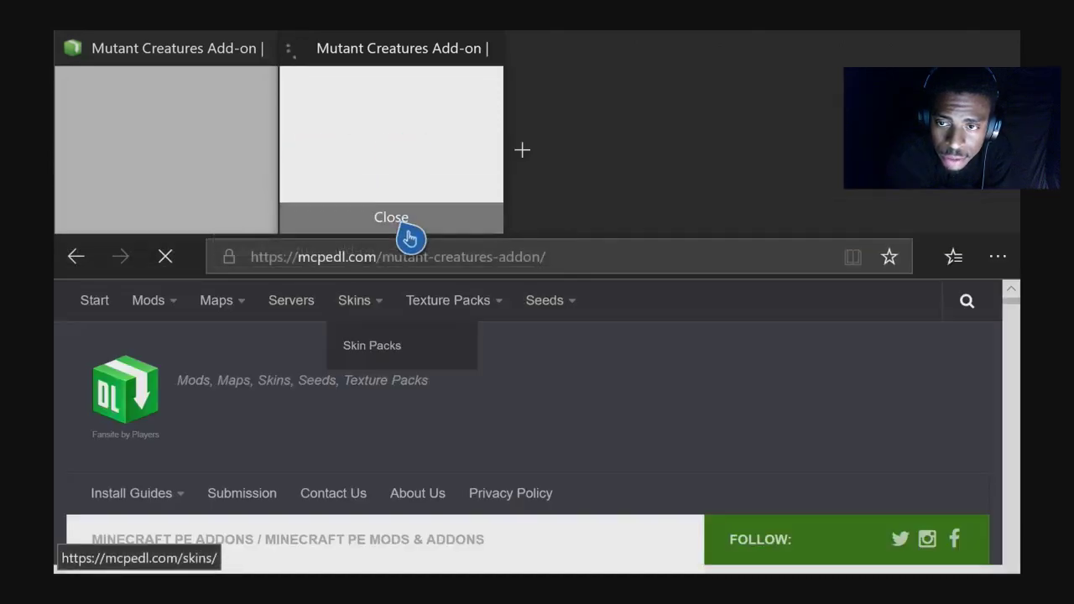
{"action": "left_click", "coordinate": [405, 225]}
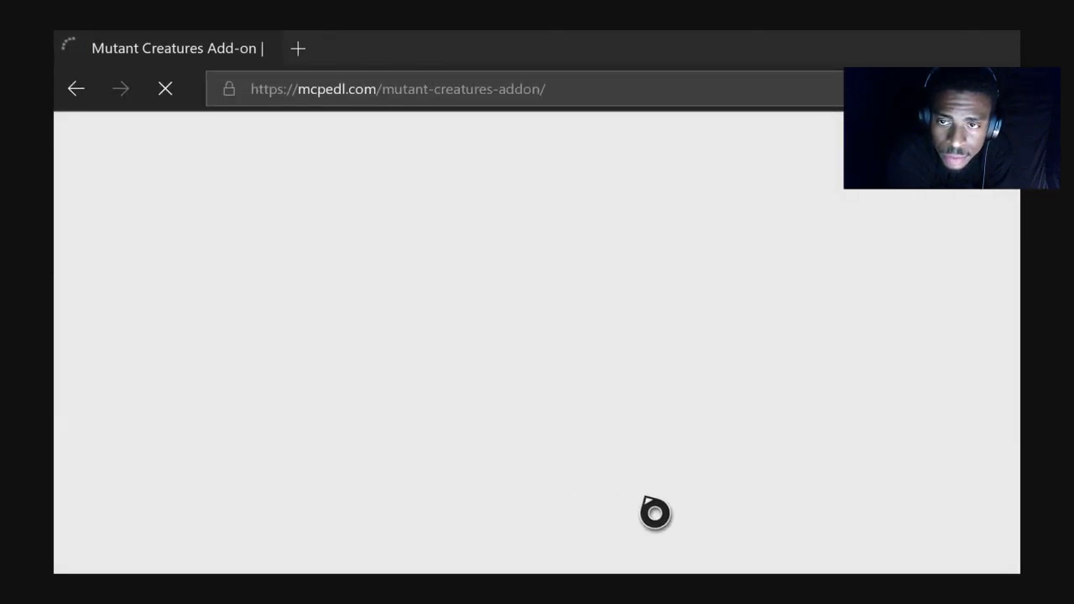
{"action": "left_click", "coordinate": [598, 101]}
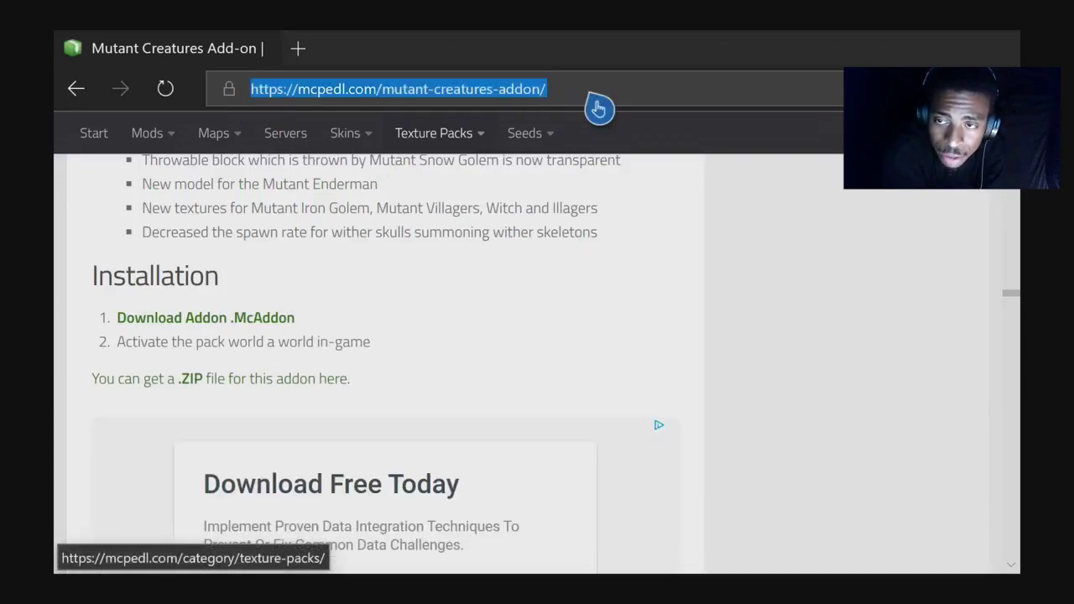
{"action": "left_click", "coordinate": [599, 107]}
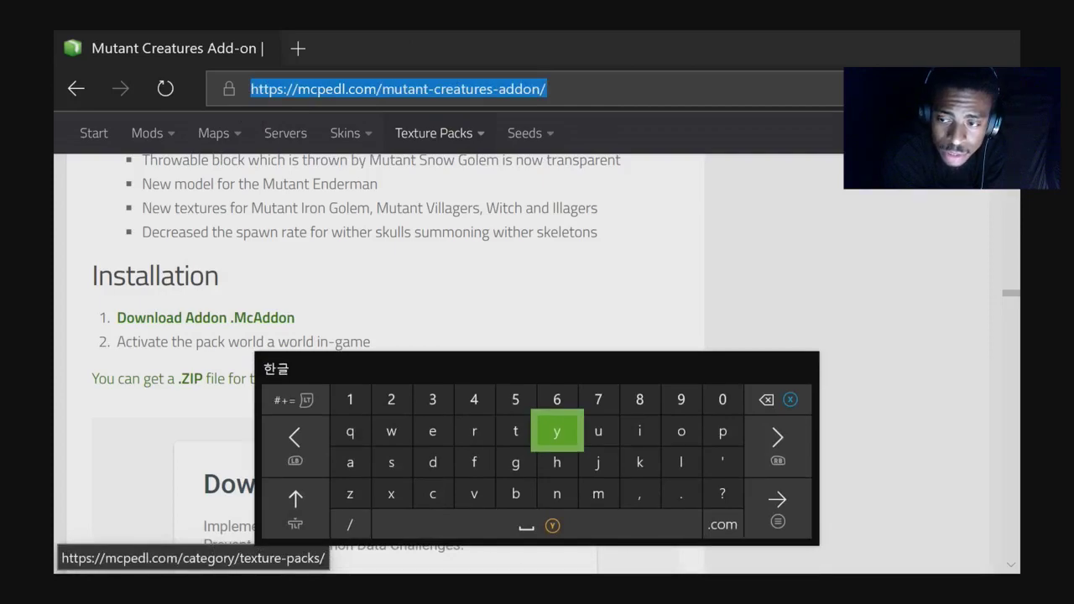
{"action": "key", "text": "Escape"}
{"action": "key", "text": "Down"}
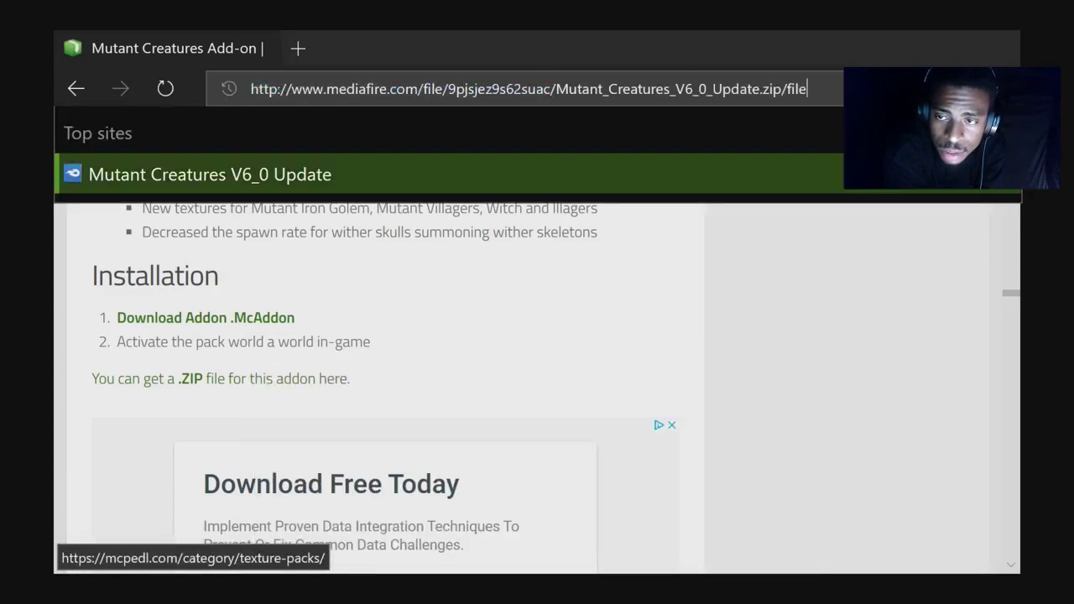
{"action": "key", "text": "Return"}
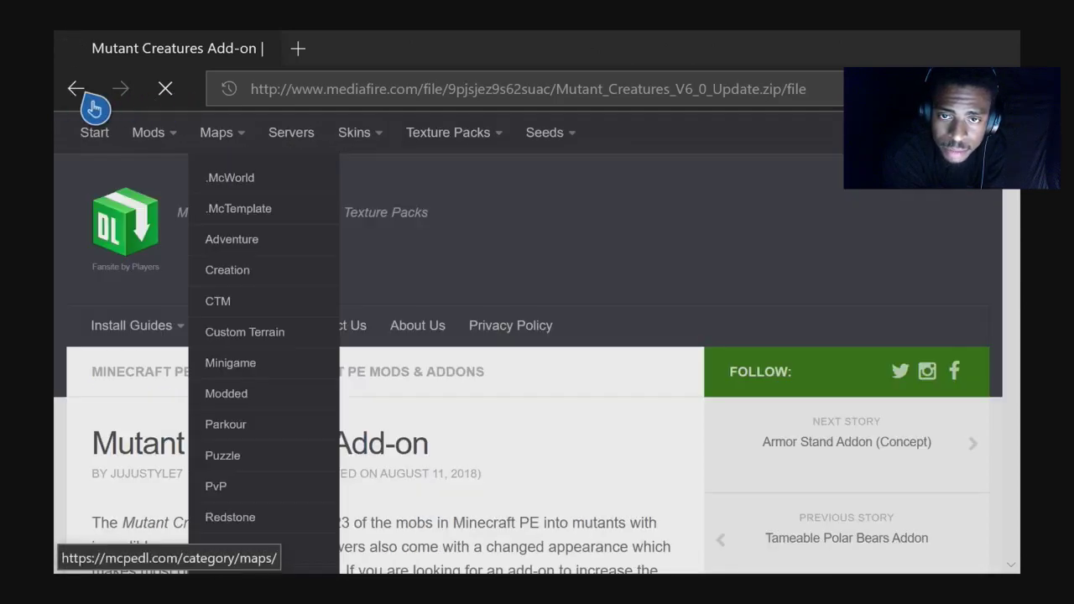
{"action": "left_click", "coordinate": [91, 102]}
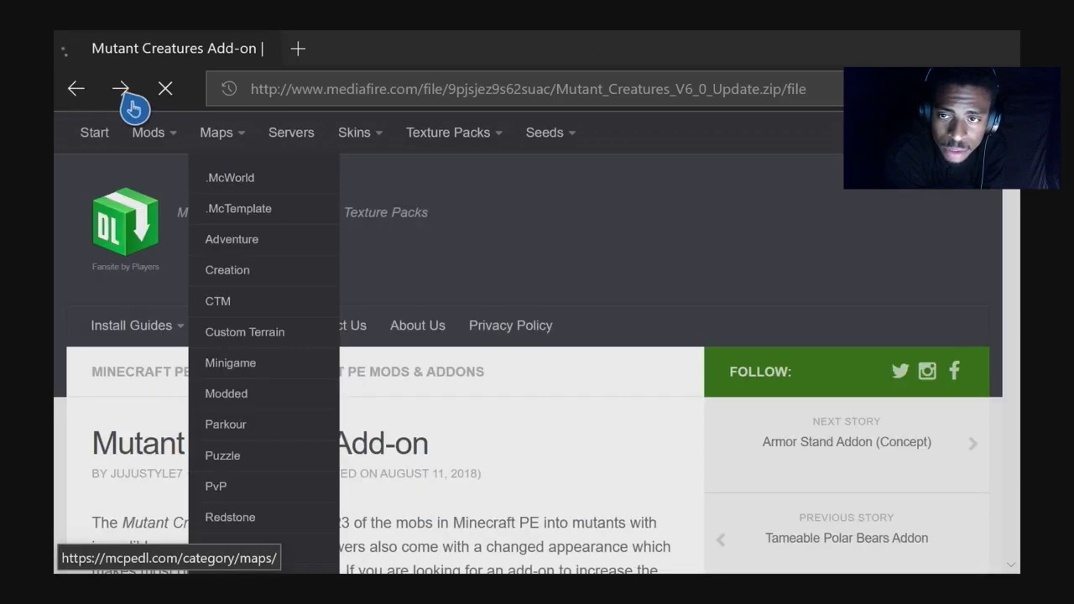
{"action": "mouse_move", "coordinate": [168, 50]}
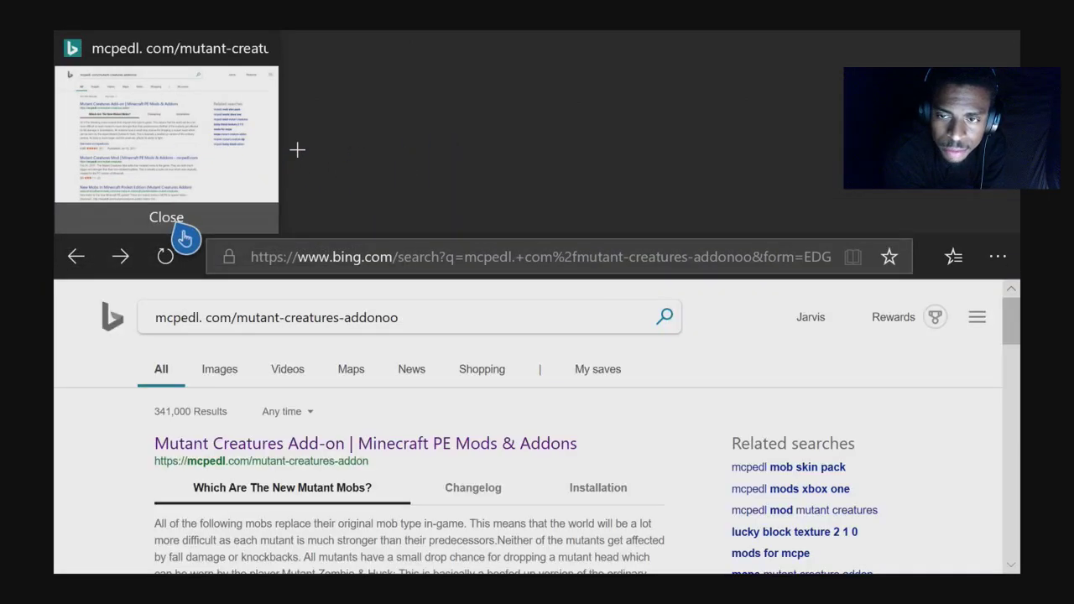
{"action": "left_click", "coordinate": [595, 100]}
{"action": "left_click", "coordinate": [575, 156]}
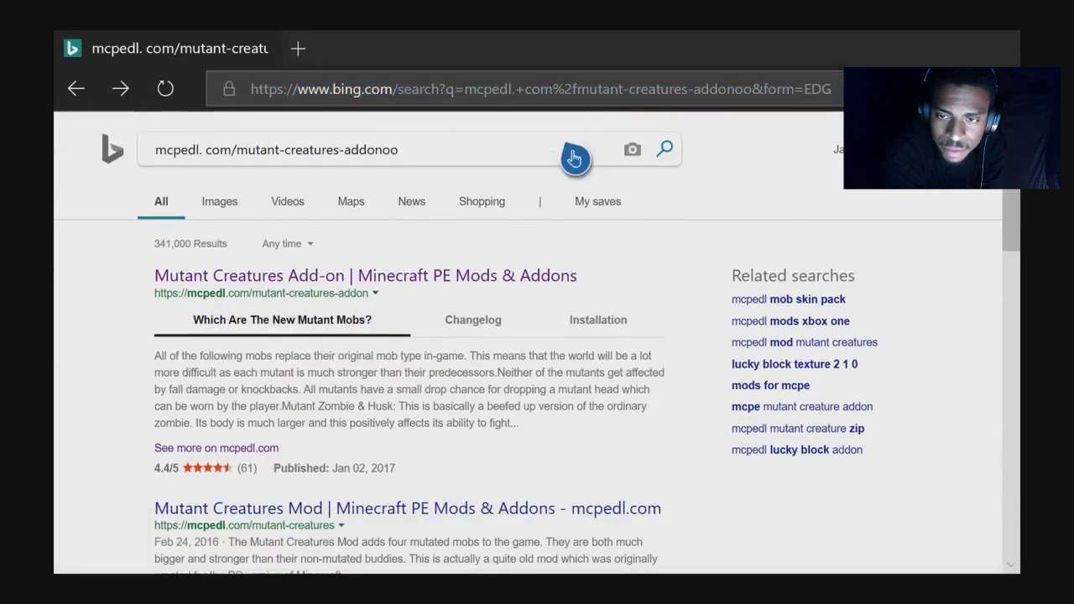
{"action": "left_click", "coordinate": [345, 283]}
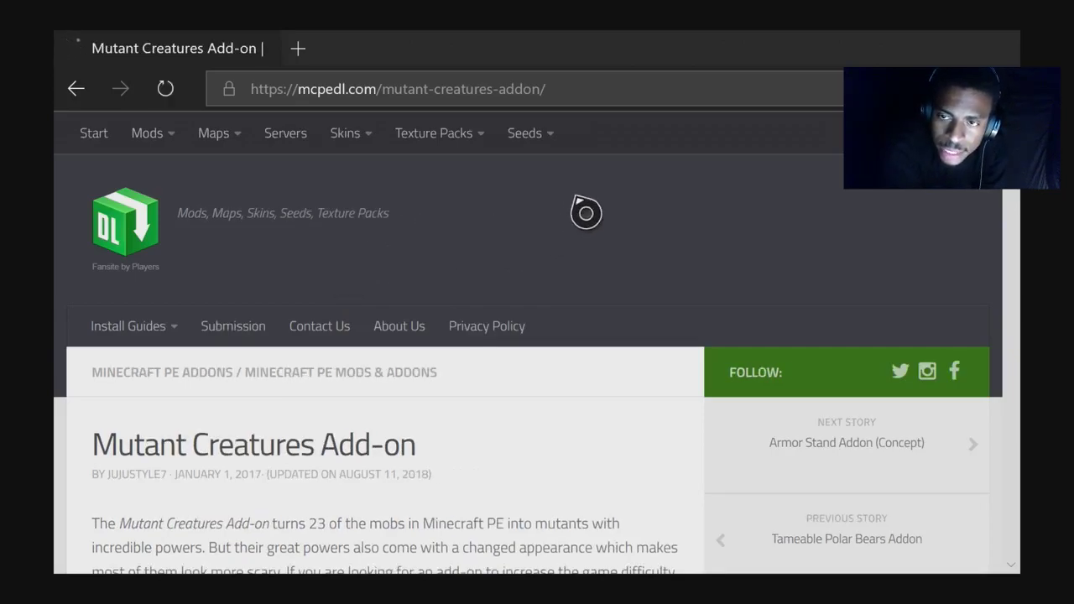
Scroll the Mutant Creatures page past the mob descriptions and changelog to the Installation section's .ZIP link
{"action": "scroll", "coordinate": [655, 322], "scroll_direction": "down", "scroll_amount": 3}
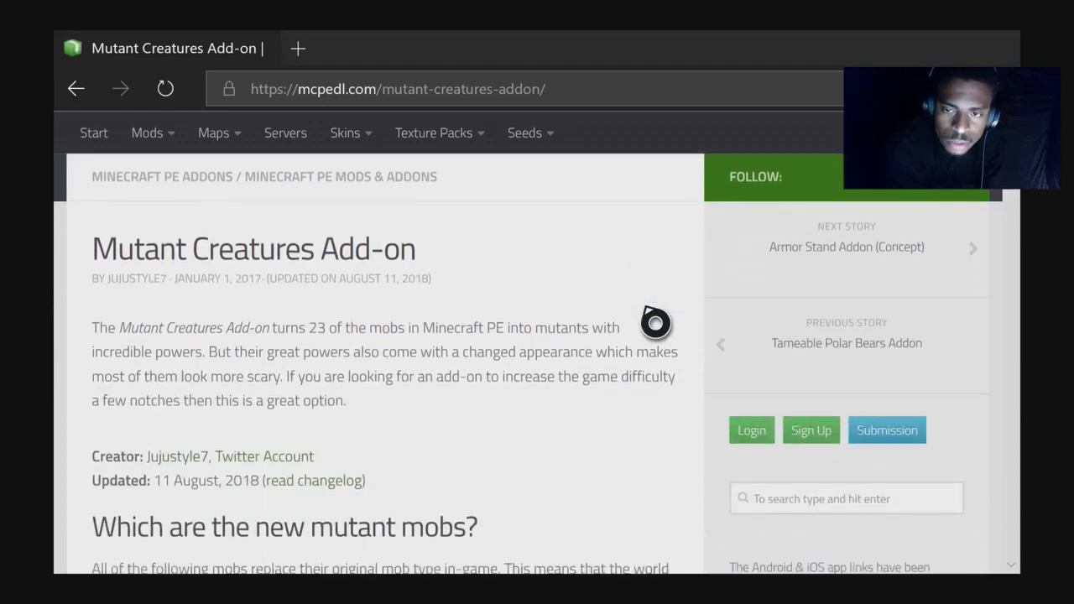
{"action": "scroll", "coordinate": [655, 323], "scroll_direction": "down", "scroll_amount": 10}
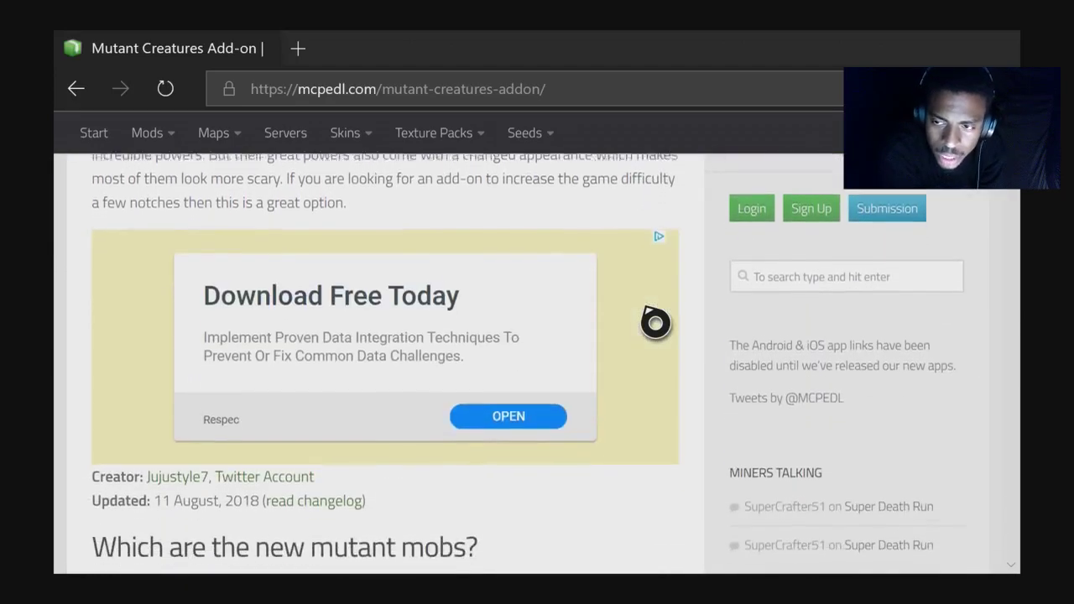
{"action": "scroll", "coordinate": [655, 322], "scroll_direction": "down", "scroll_amount": 15}
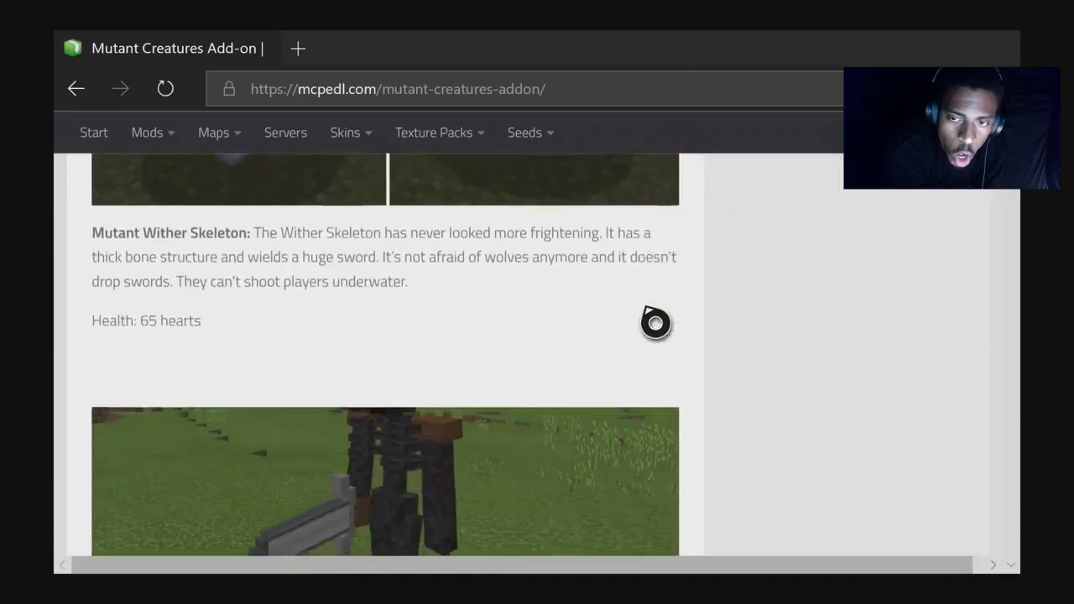
{"action": "scroll", "coordinate": [655, 322], "scroll_direction": "down", "scroll_amount": 15}
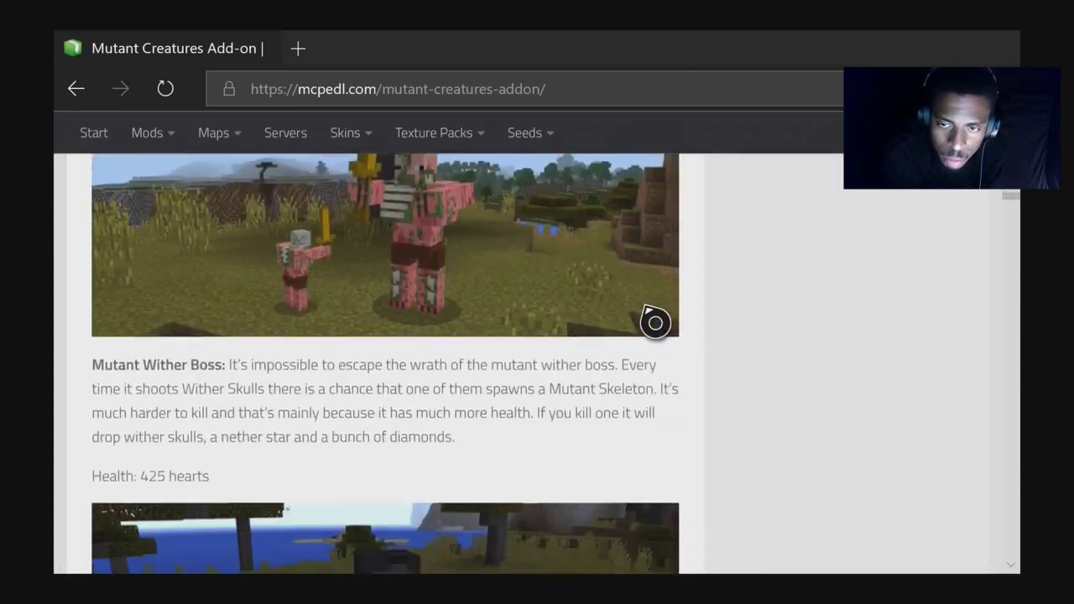
{"action": "scroll", "coordinate": [656, 323], "scroll_direction": "down", "scroll_amount": 15}
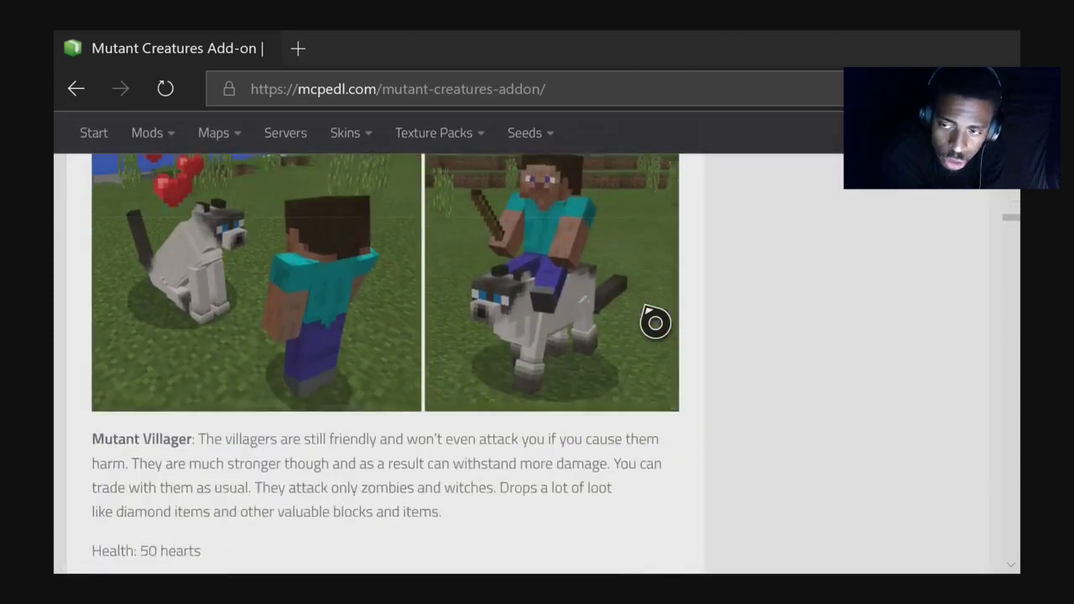
{"action": "scroll", "coordinate": [655, 323], "scroll_direction": "down", "scroll_amount": 15}
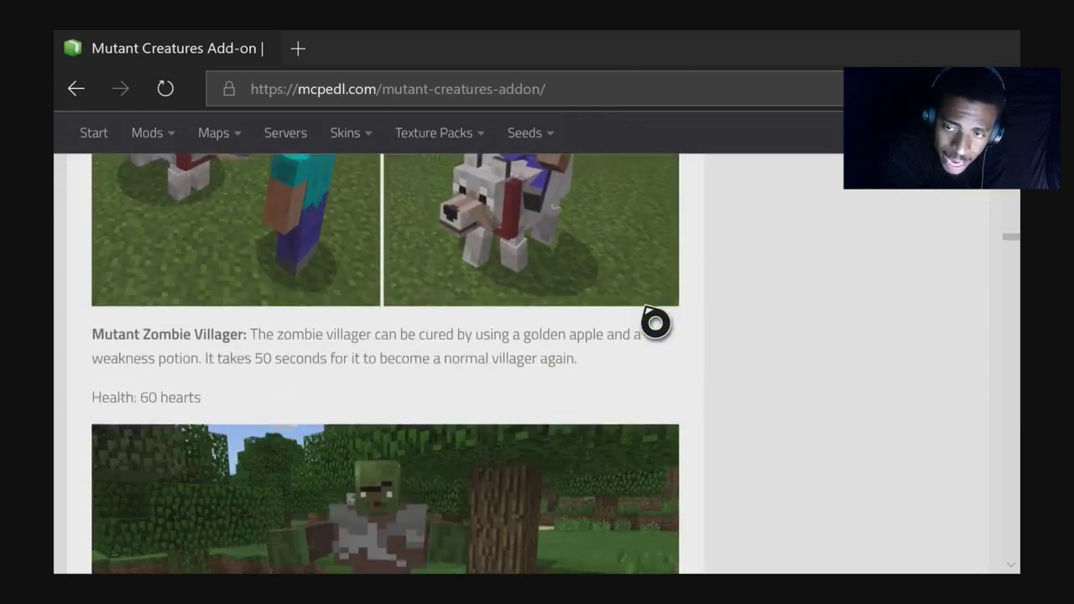
{"action": "scroll", "coordinate": [655, 322], "scroll_direction": "down", "scroll_amount": 15}
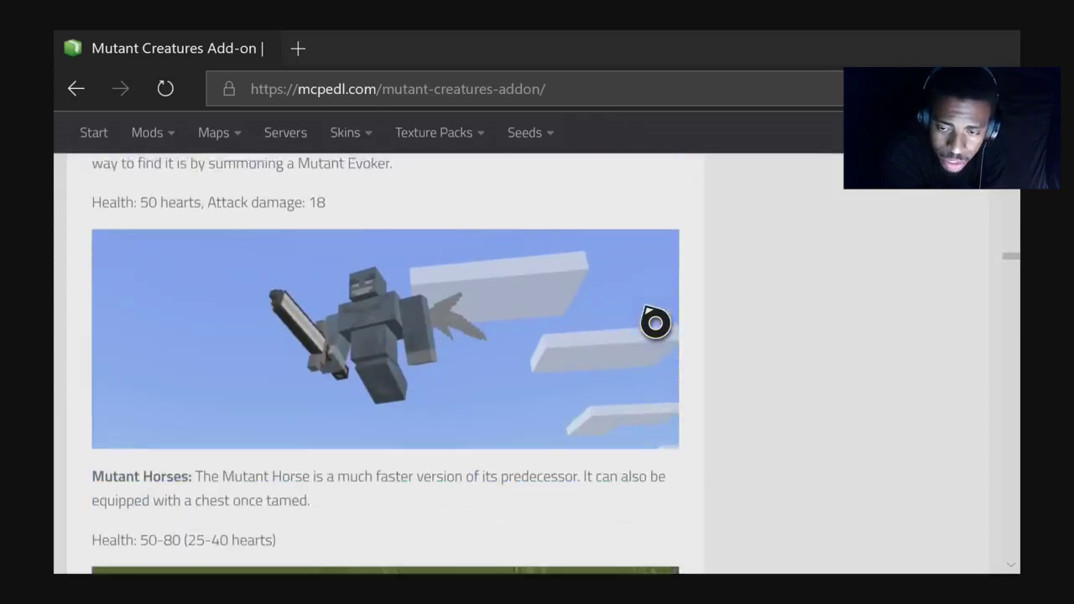
{"action": "scroll", "coordinate": [656, 322], "scroll_direction": "down", "scroll_amount": 15}
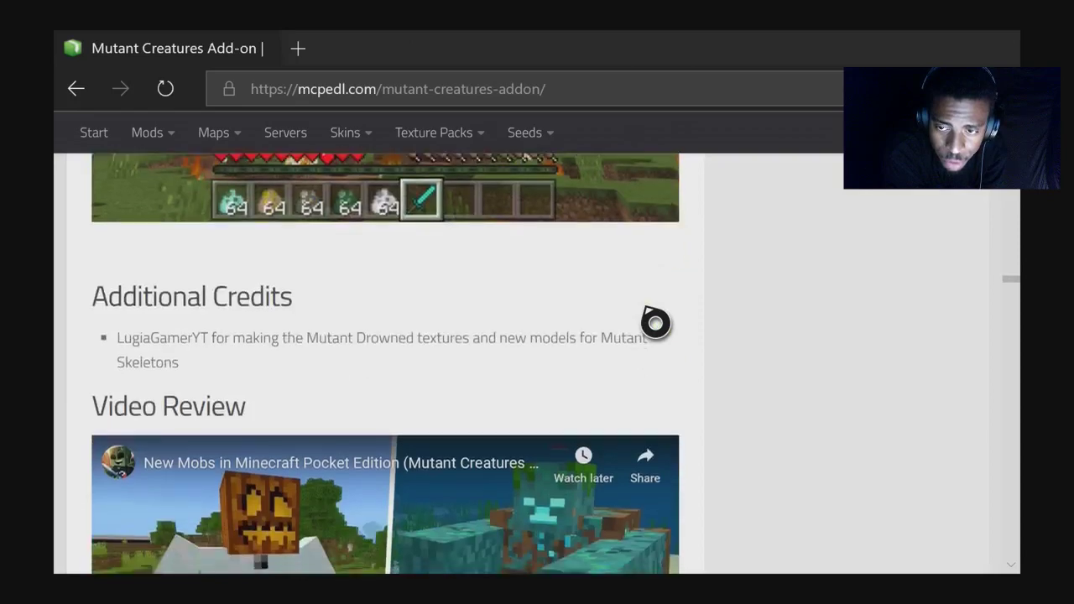
{"action": "scroll", "coordinate": [655, 323], "scroll_direction": "down", "scroll_amount": 6}
{"action": "scroll", "coordinate": [655, 322], "scroll_direction": "up", "scroll_amount": 5}
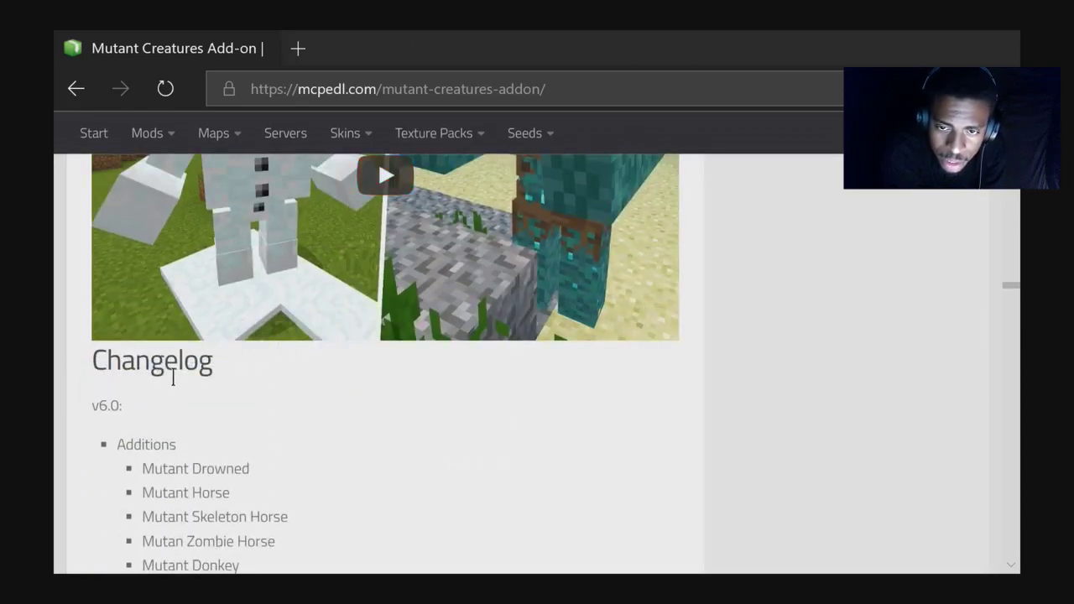
{"action": "scroll", "coordinate": [192, 461], "scroll_direction": "down", "scroll_amount": 6}
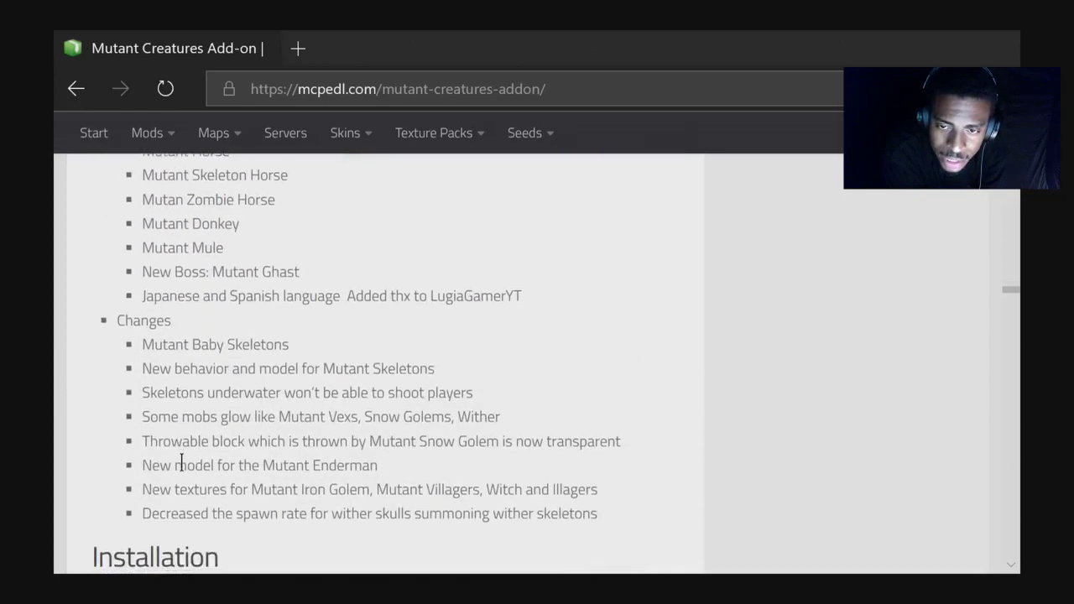
{"action": "scroll", "coordinate": [191, 478], "scroll_direction": "down", "scroll_amount": 1}
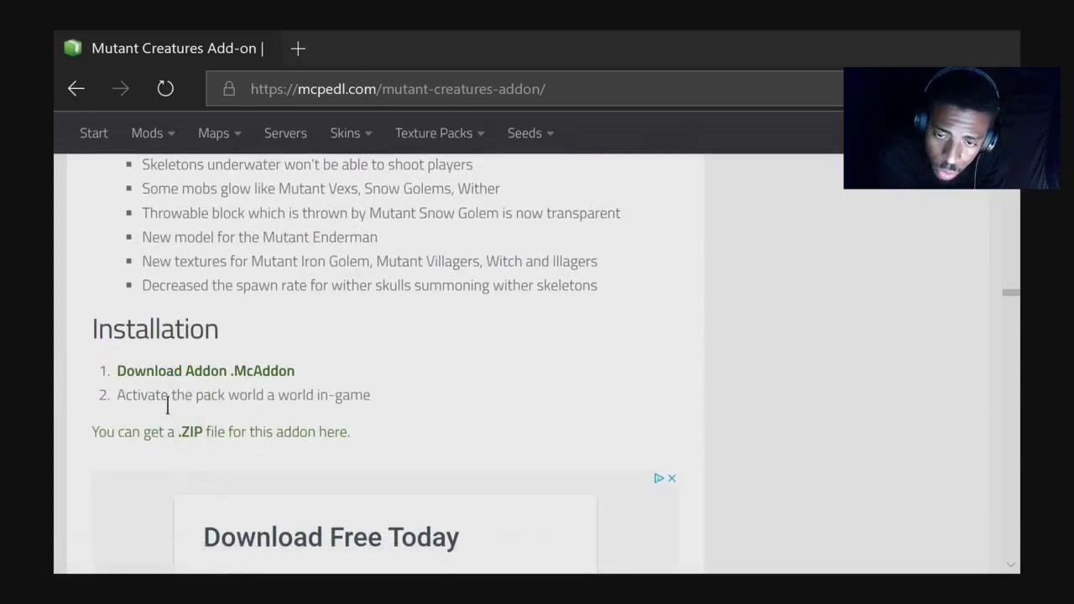
Follow the .ZIP link to the MediaFire page for the 24.02MB Mutant Creatures V6_0 Update archive
{"action": "left_click", "coordinate": [186, 443]}
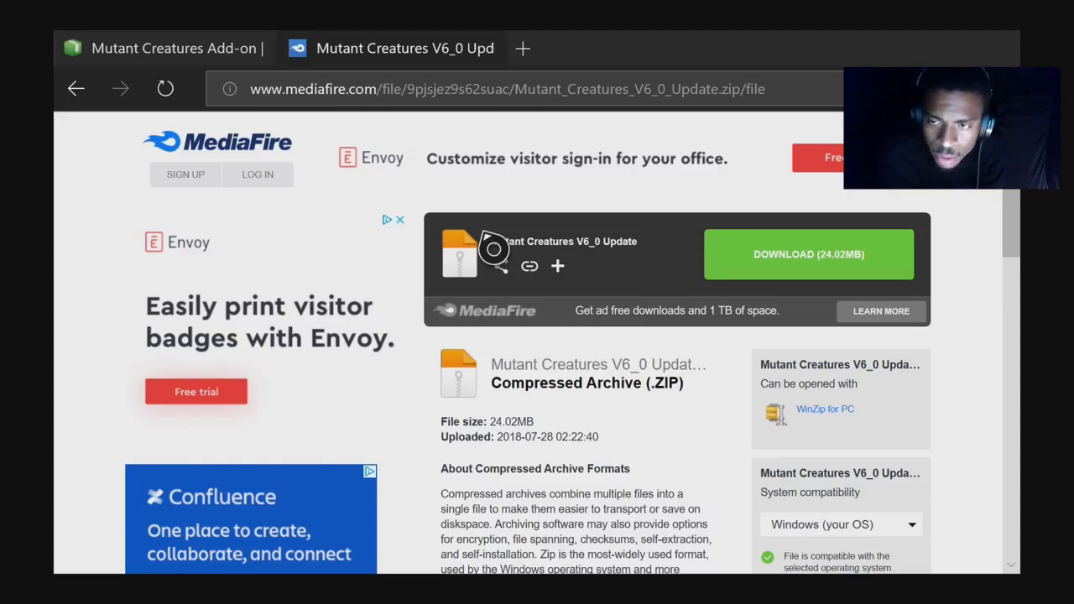
{"action": "left_click", "coordinate": [595, 101]}
{"action": "left_click", "coordinate": [595, 101]}
{"action": "left_click", "coordinate": [559, 101]}
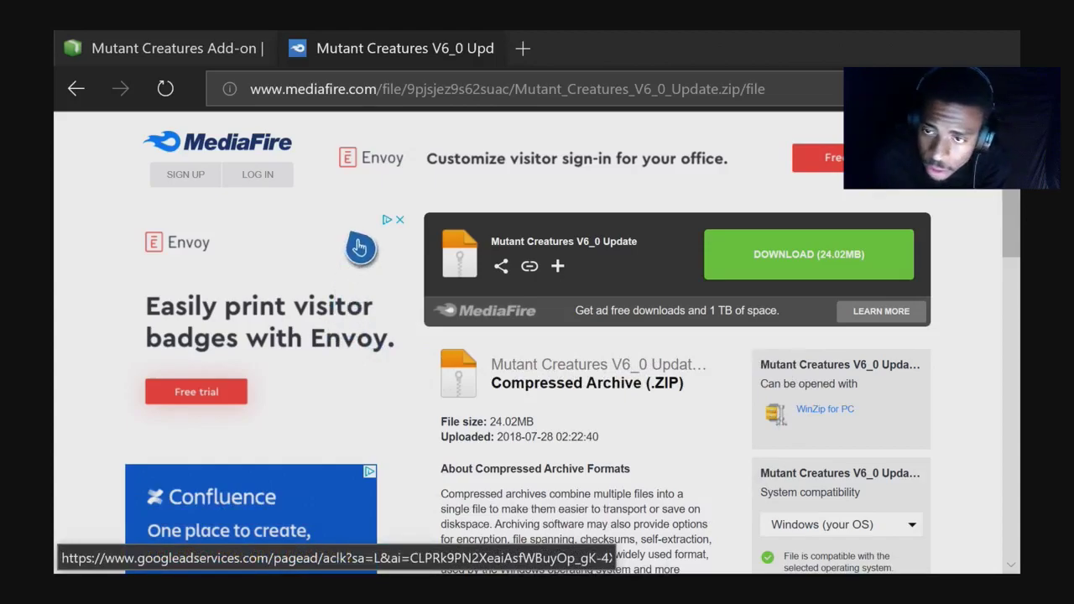
Copy the link behind the green DOWNLOAD (24.02MB) button via its context menu's Copy link
{"action": "right_click", "coordinate": [789, 267]}
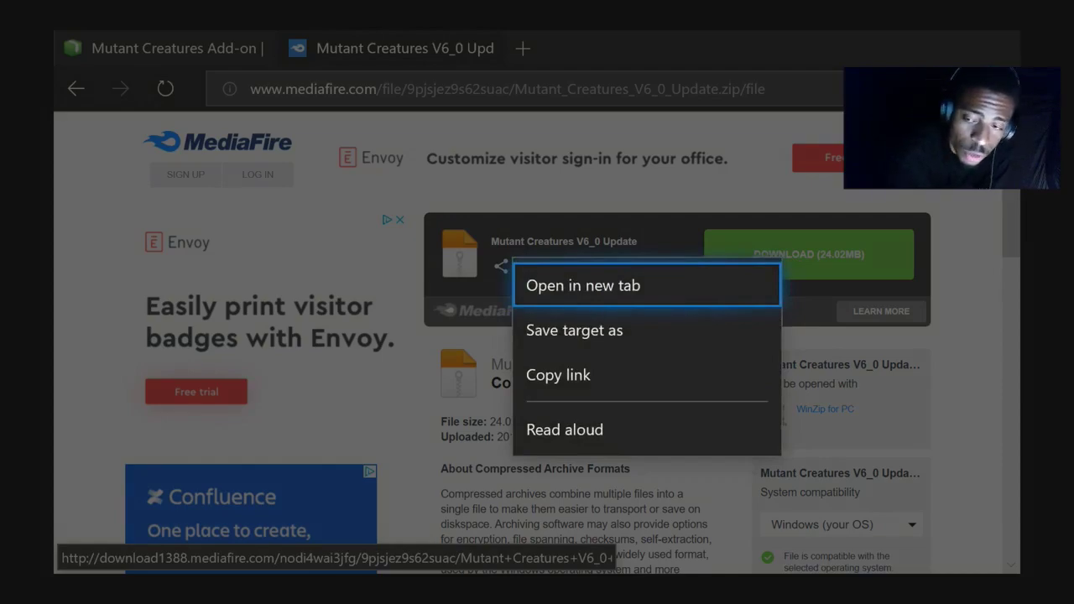
{"action": "key", "text": "Down"}
{"action": "key", "text": "Down"}
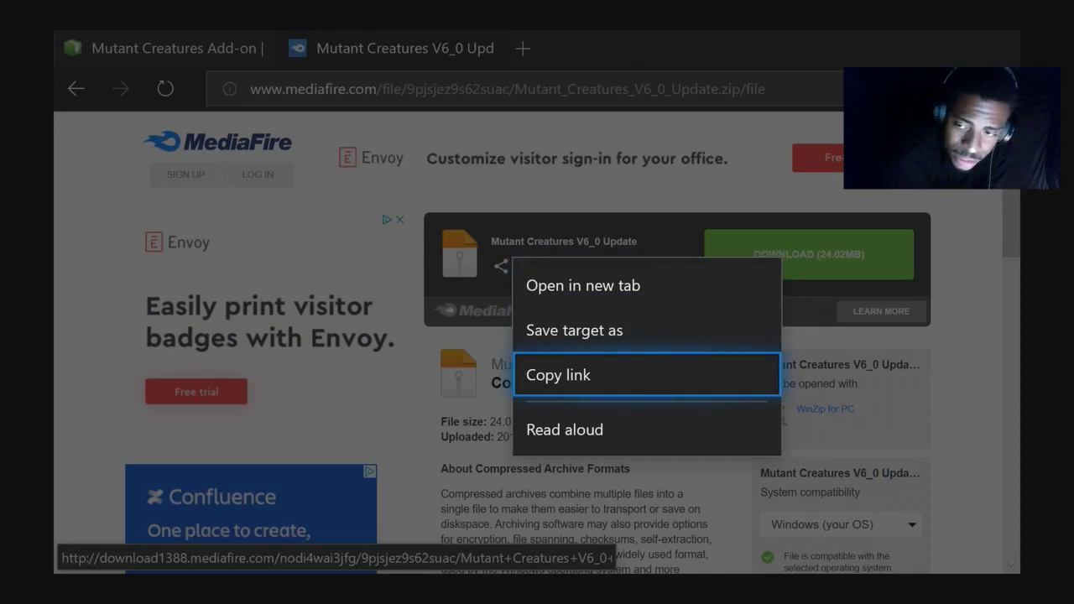
{"action": "key", "text": "Return"}
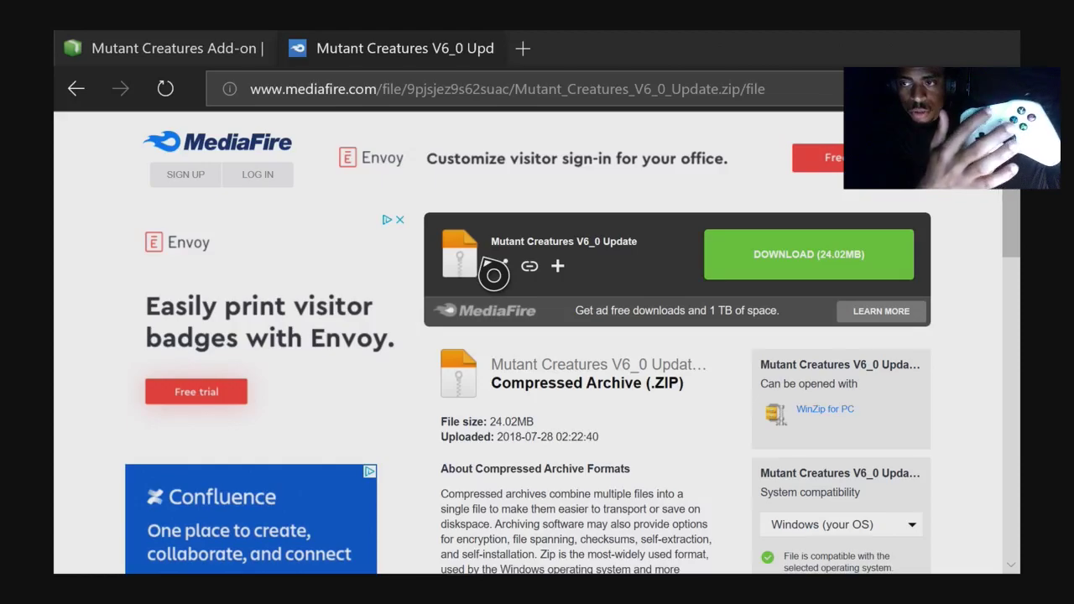
{"action": "key", "text": "super"}
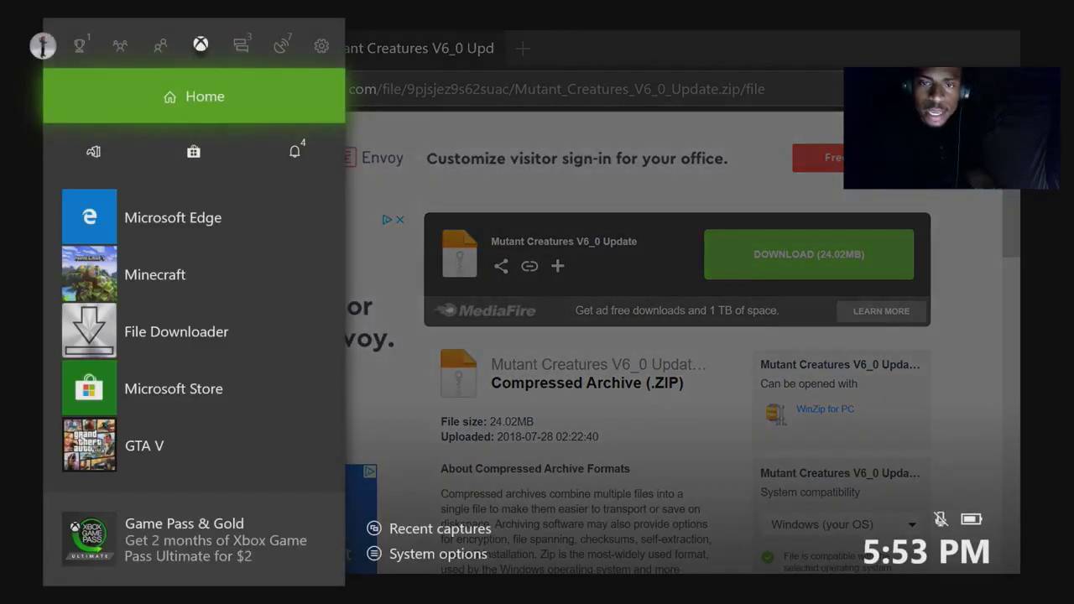
Browse the recently used apps listed in the Xbox guide
{"action": "key", "text": "Down"}
{"action": "key", "text": "Down"}
{"action": "key", "text": "Down"}
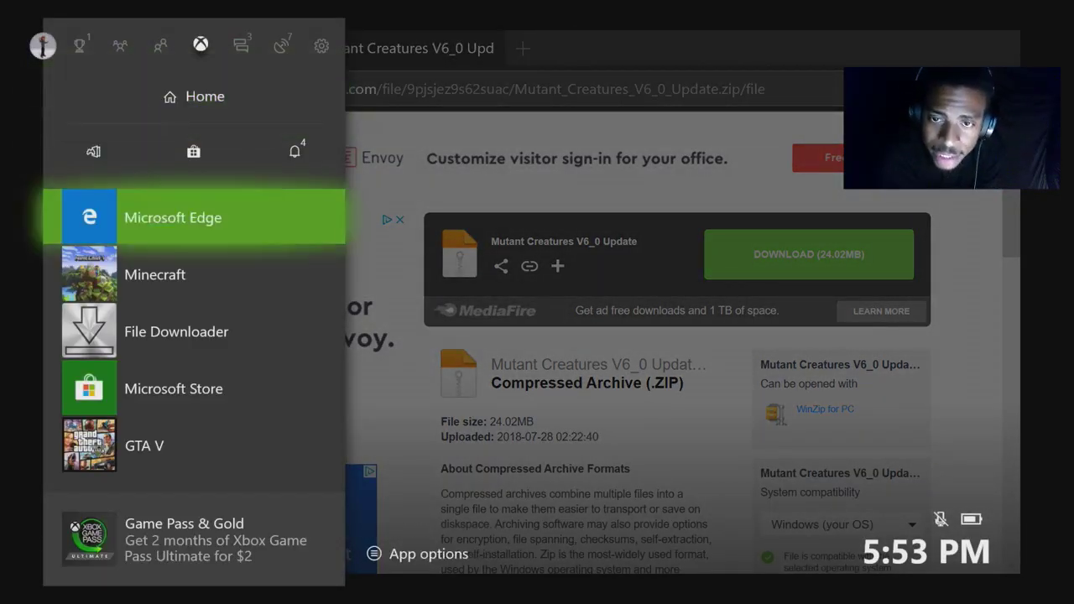
{"action": "key", "text": "Up"}
{"action": "key", "text": "Up"}
{"action": "key", "text": "Down"}
{"action": "key", "text": "Down"}
{"action": "key", "text": "Up"}
{"action": "key", "text": "Up"}
{"action": "key", "text": "Up"}
{"action": "key", "text": "Down"}
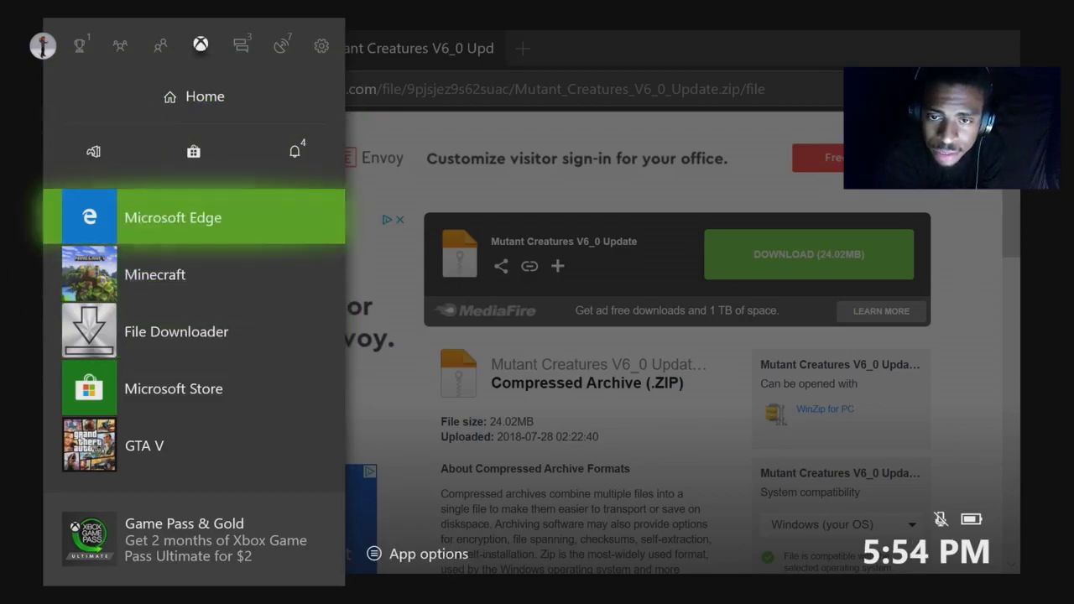
{"action": "key", "text": "Down"}
{"action": "key", "text": "Down"}
{"action": "key", "text": "Down"}
{"action": "key", "text": "Up"}
{"action": "key", "text": "Up"}
{"action": "key", "text": "Up"}
{"action": "key", "text": "Up"}
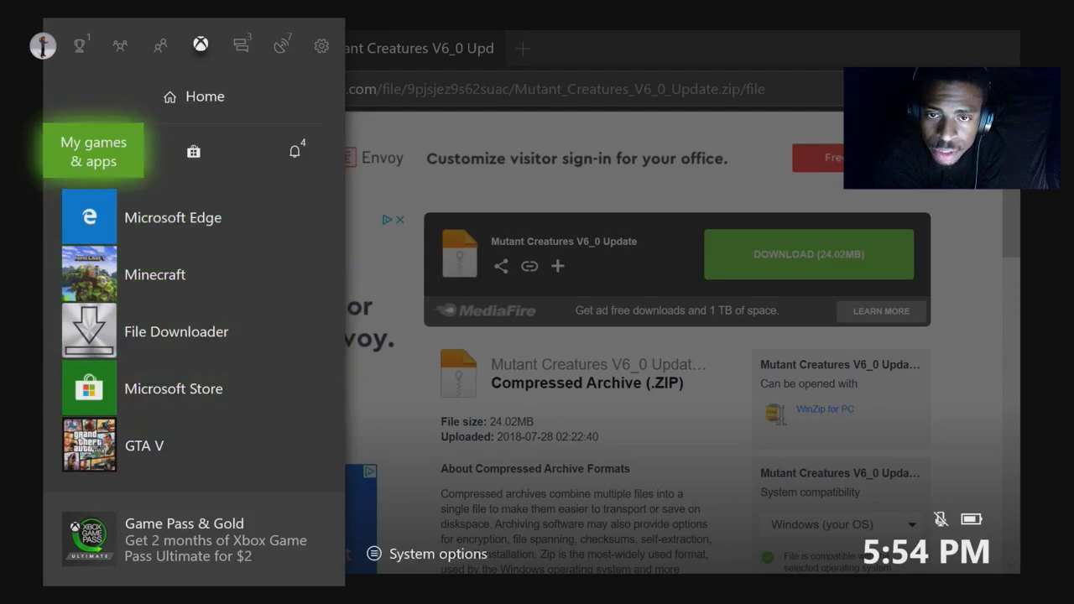
Go to My games & apps > See all > Apps and launch File Downloader
{"action": "key", "text": "Return"}
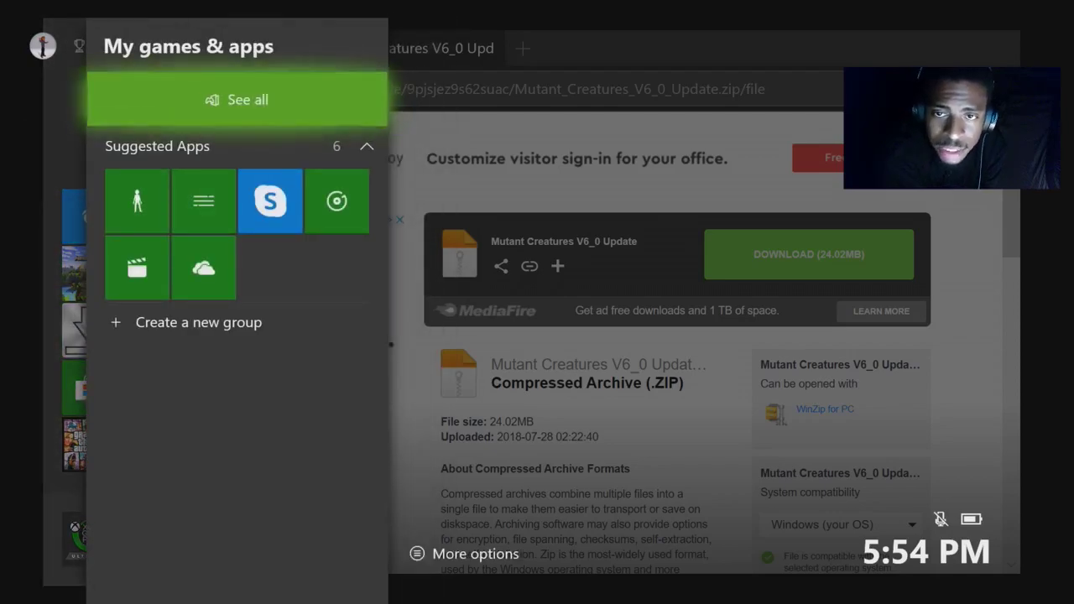
{"action": "key", "text": "Return"}
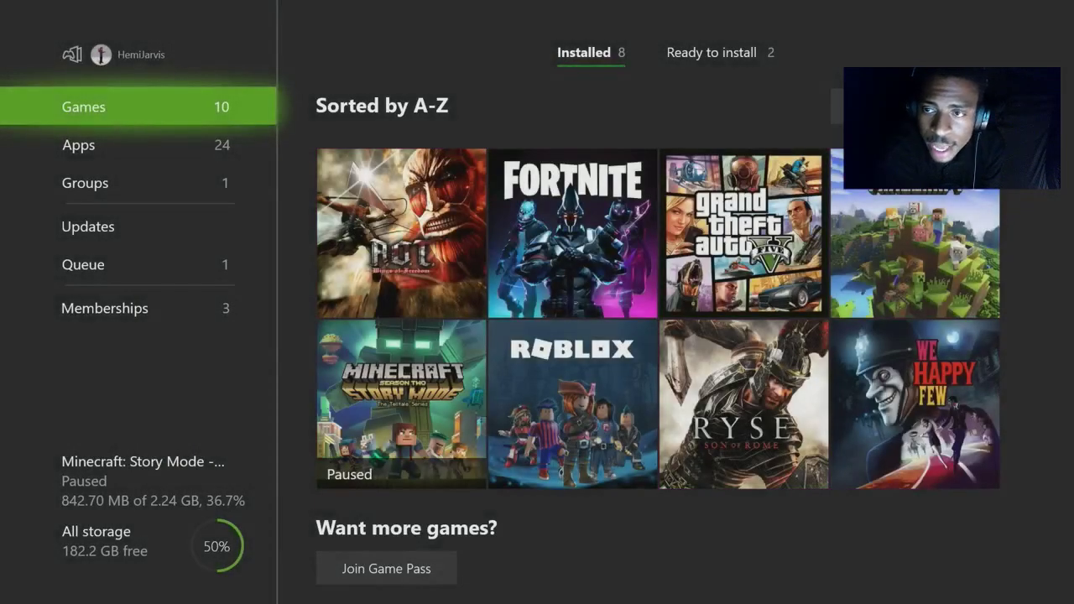
{"action": "key", "text": "Down"}
{"action": "key", "text": "Right"}
{"action": "key", "text": "Right"}
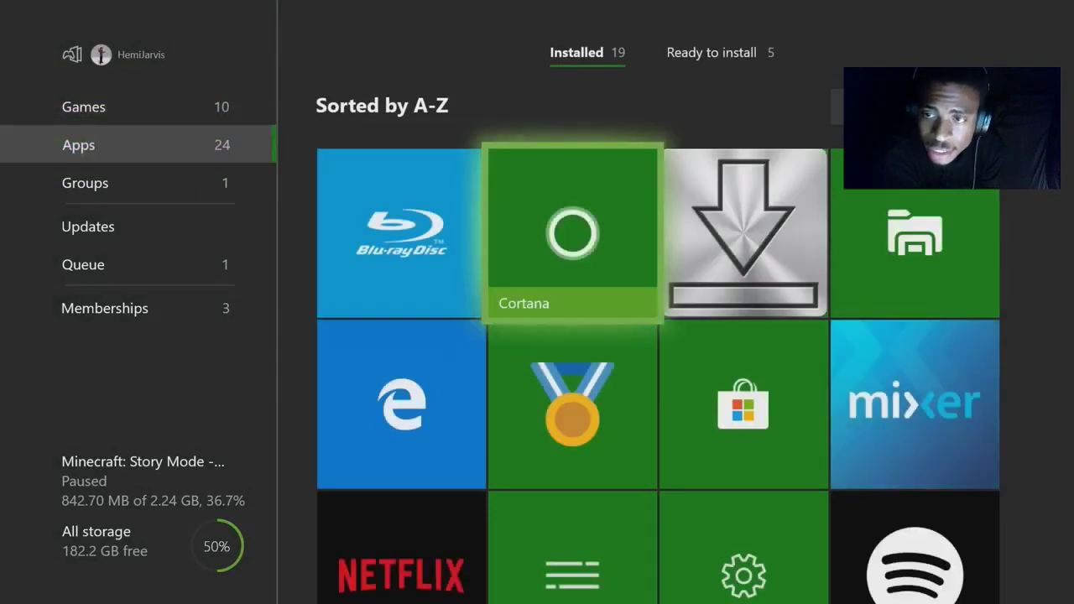
{"action": "key", "text": "Right"}
{"action": "key", "text": "Return"}
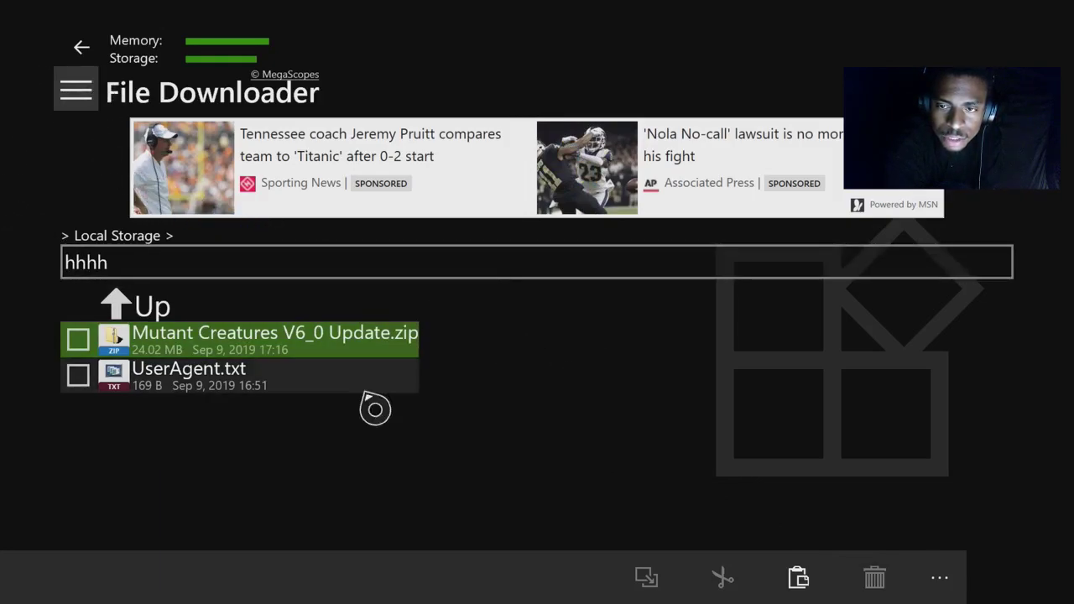
Choose Download > From URL so the copied MediaFire zip link fills the source
{"action": "left_click", "coordinate": [76, 92]}
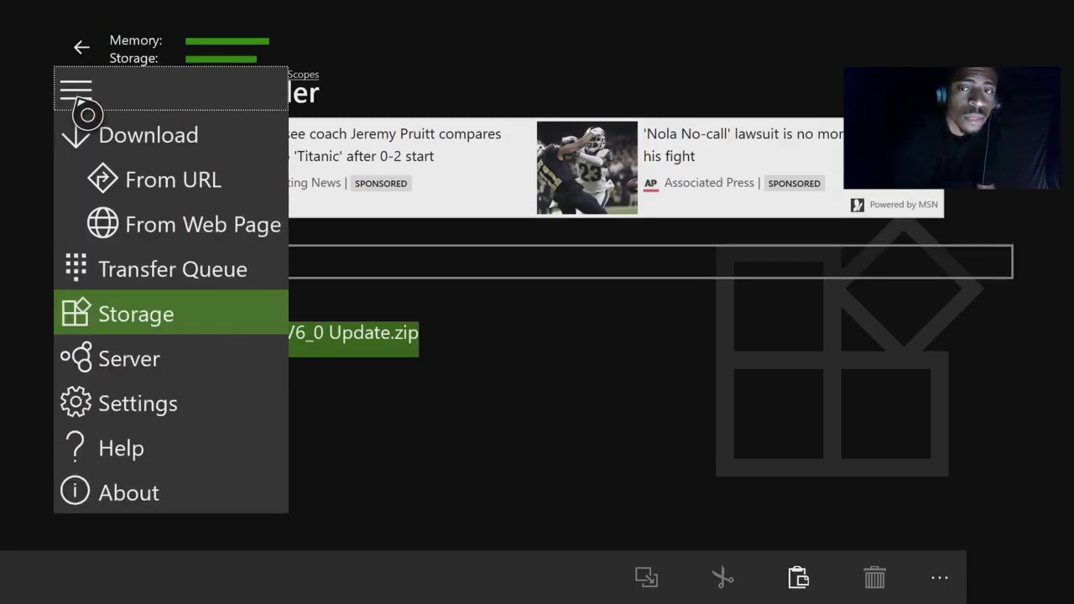
{"action": "left_click", "coordinate": [184, 198]}
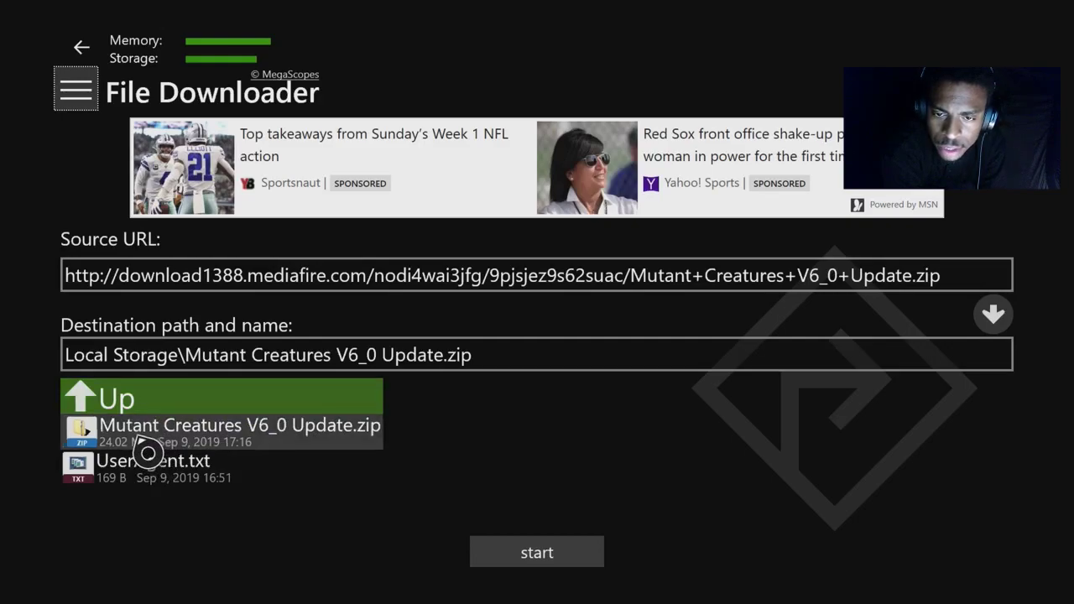
Change the destination from Local Storage\Mutant Creatures V6_0 Update.zip to just the Local Storage root
{"action": "left_click", "coordinate": [148, 447]}
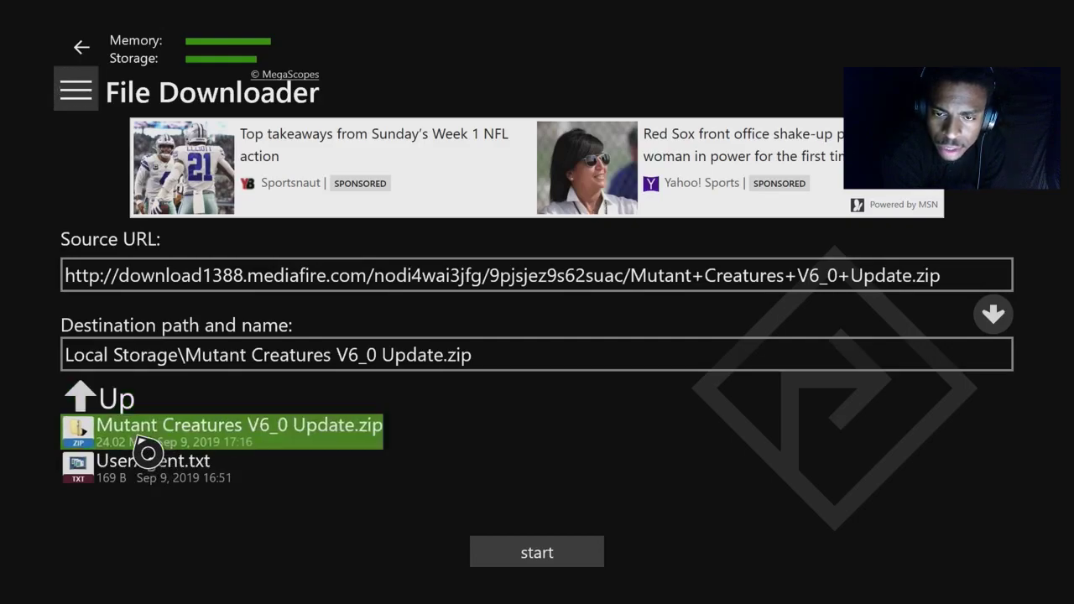
{"action": "left_click", "coordinate": [184, 354]}
{"action": "key", "text": "Right"}
{"action": "key", "text": "Right"}
{"action": "key", "text": "Down"}
{"action": "key", "text": "Escape"}
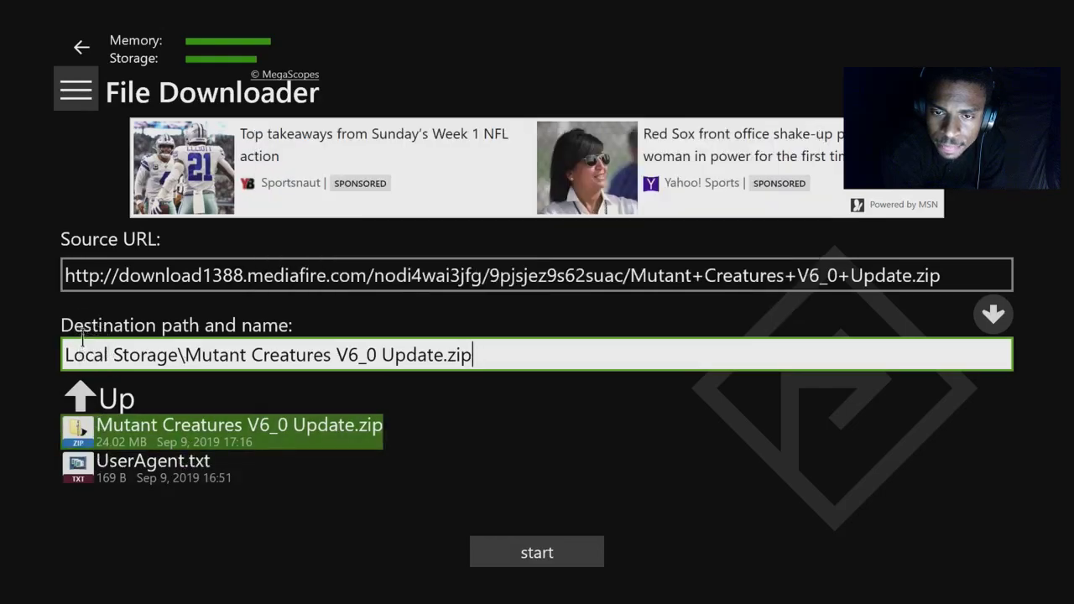
{"action": "left_click", "coordinate": [91, 436]}
{"action": "left_click", "coordinate": [92, 419]}
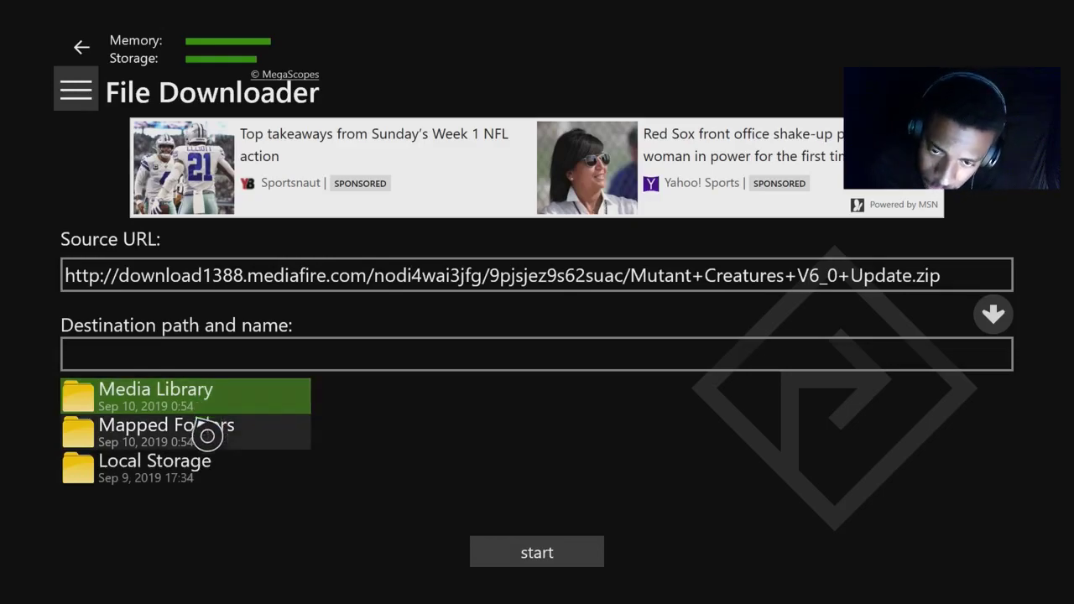
{"action": "left_click", "coordinate": [207, 479]}
{"action": "left_click", "coordinate": [207, 478]}
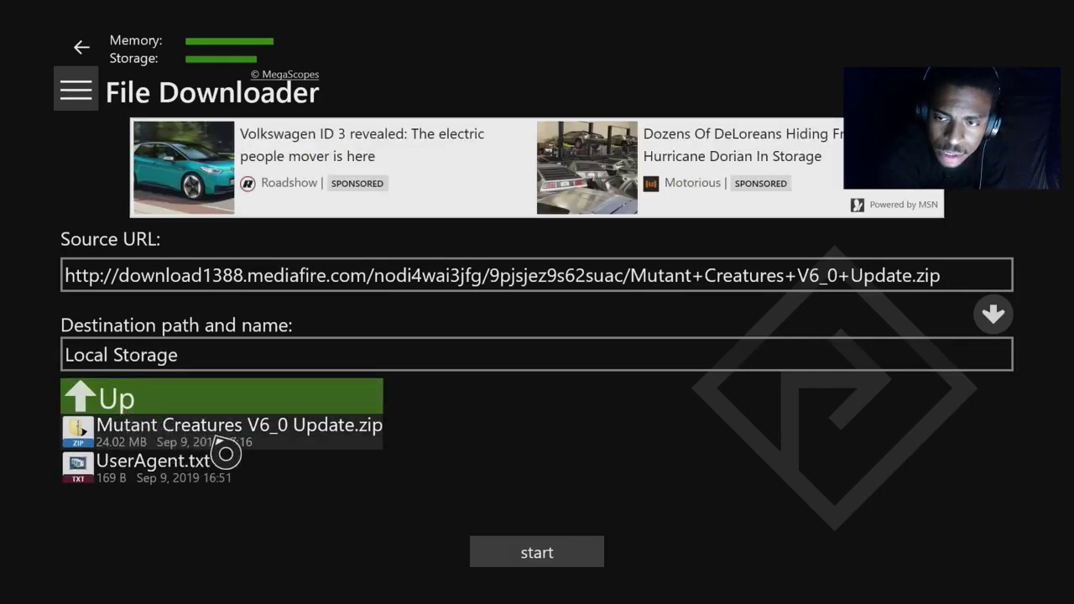
Clear the Source URL field using Undo from its editing menu
{"action": "left_click", "coordinate": [220, 275]}
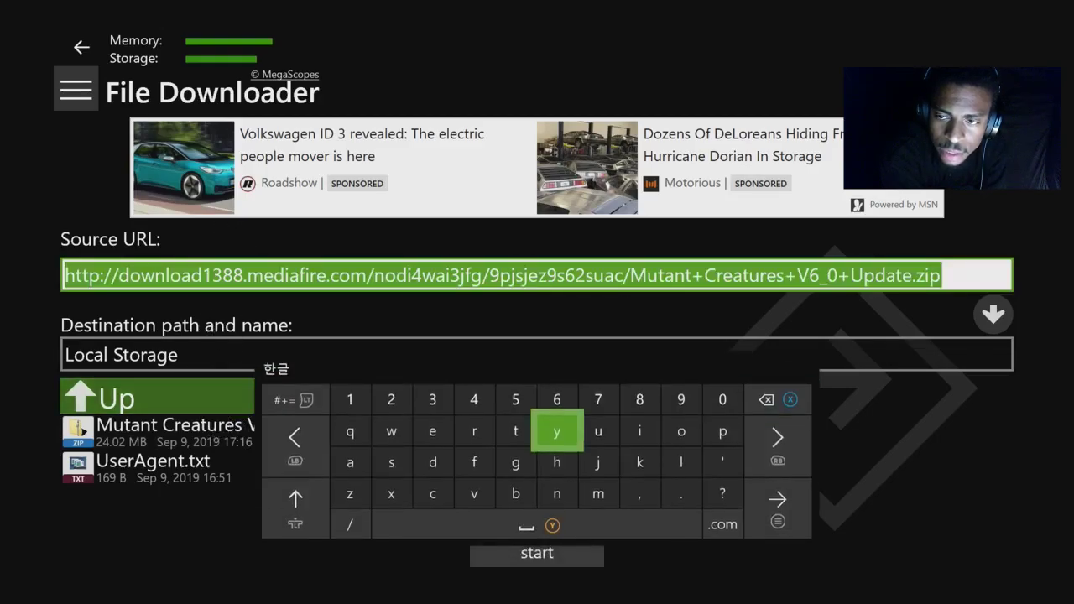
{"action": "key", "text": "Up"}
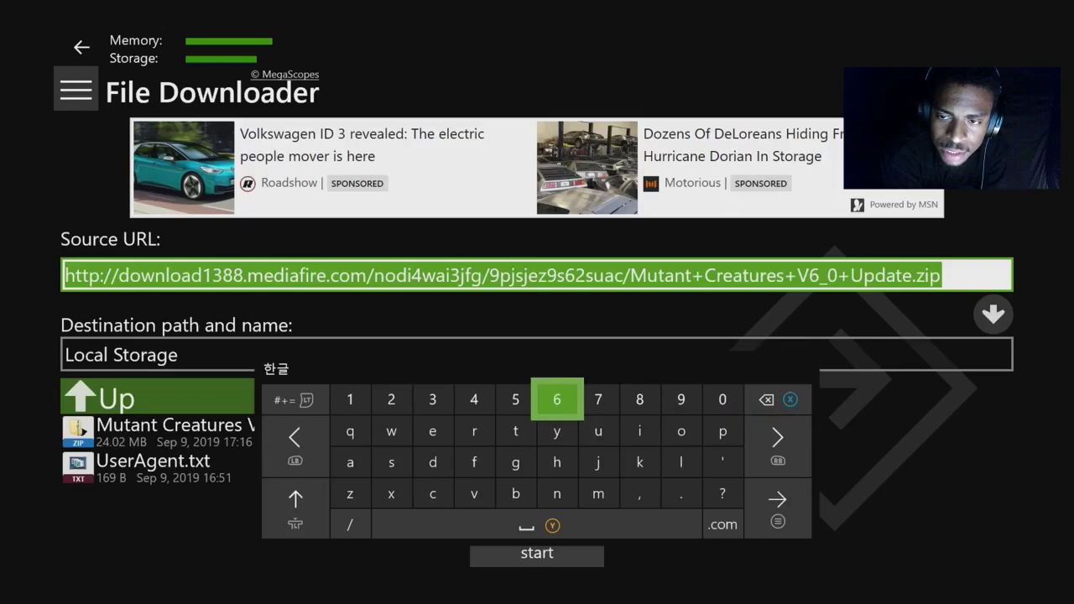
{"action": "key", "text": "Escape"}
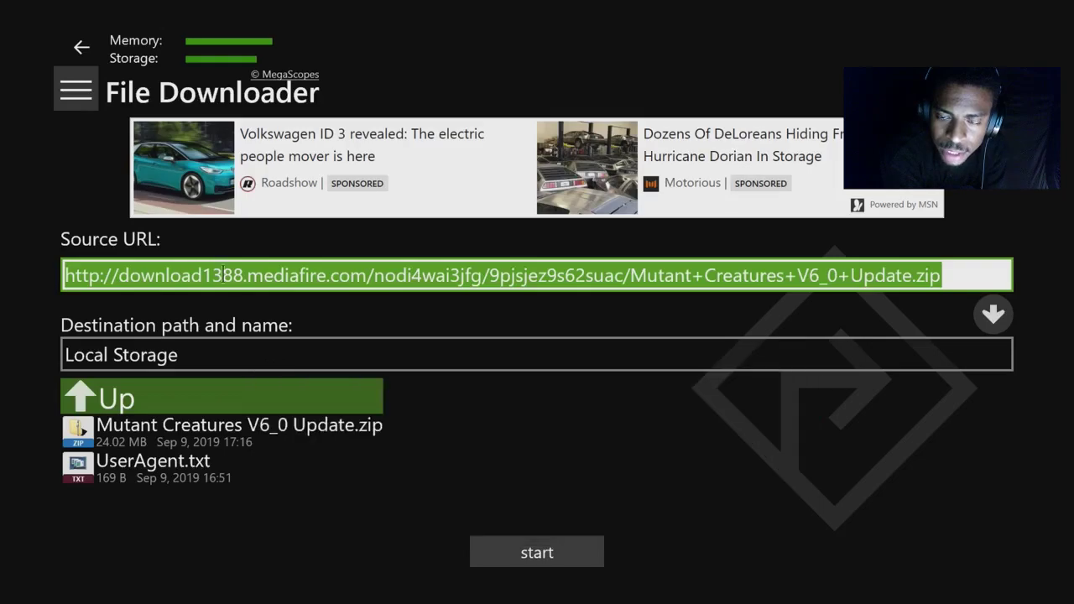
{"action": "right_click", "coordinate": [375, 280]}
{"action": "key", "text": "Down"}
{"action": "key", "text": "Down"}
{"action": "key", "text": "Down"}
{"action": "key", "text": "Down"}
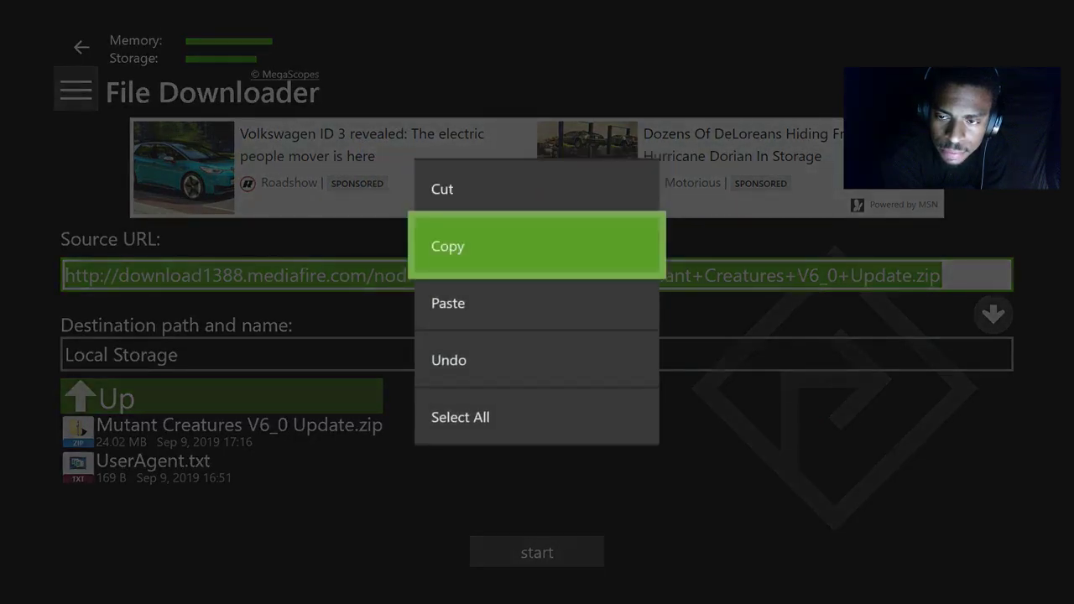
{"action": "key", "text": "Return"}
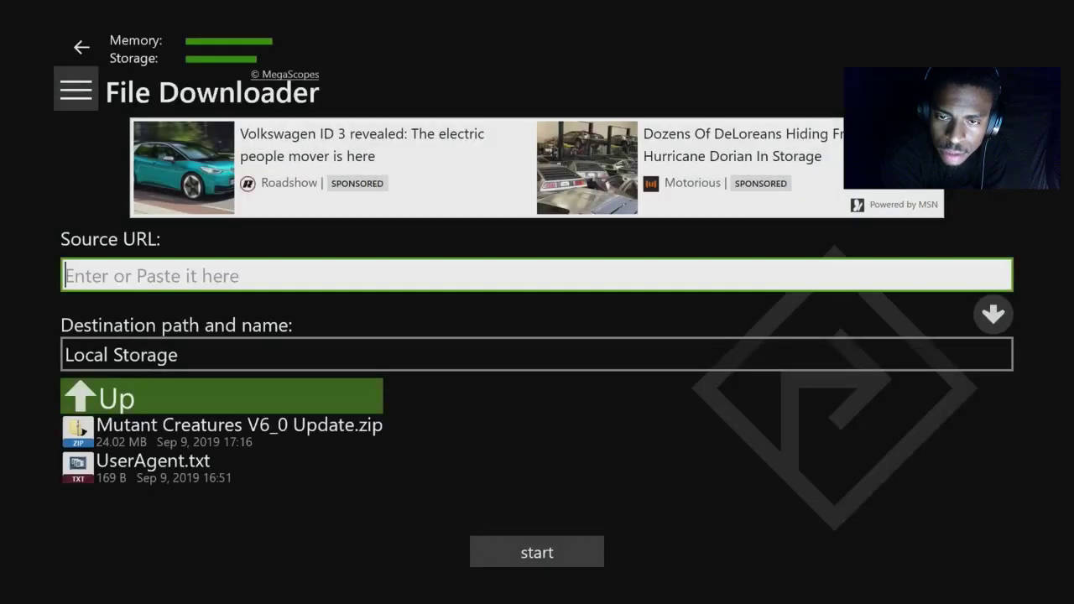
Paste the Mutant Creatures zip link as source so the destination becomes Mutant Creatures V6_0 Update.zip
{"action": "right_click", "coordinate": [363, 275]}
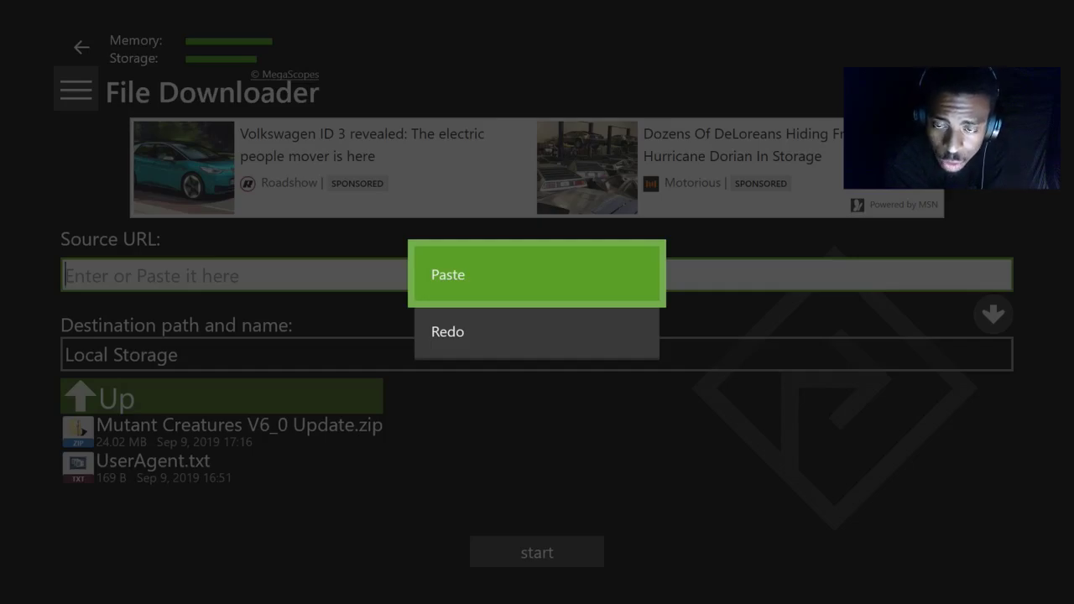
{"action": "key", "text": "Return"}
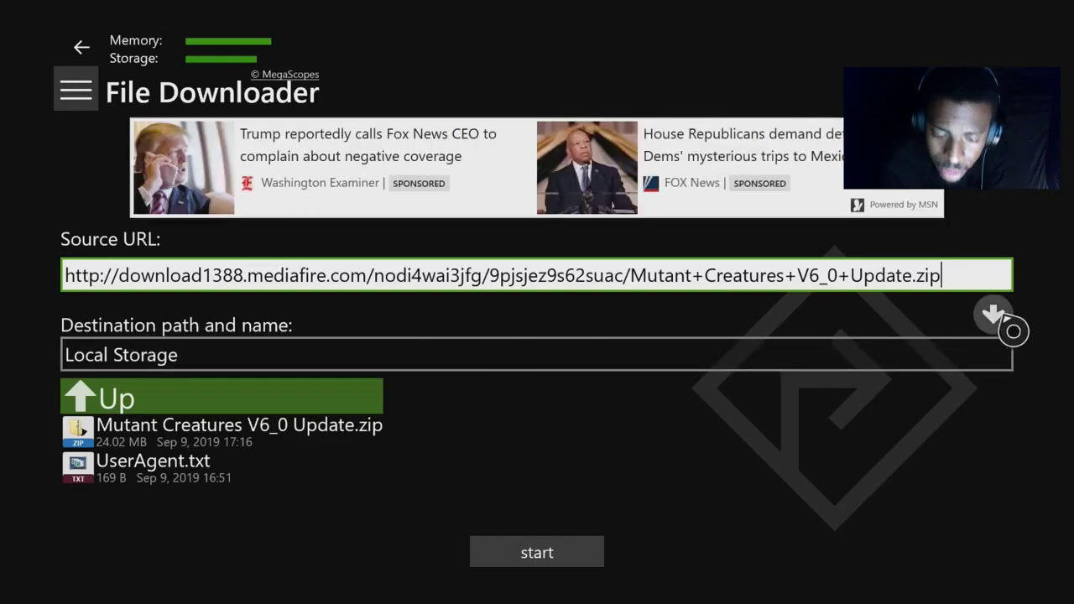
{"action": "left_click", "coordinate": [1012, 331]}
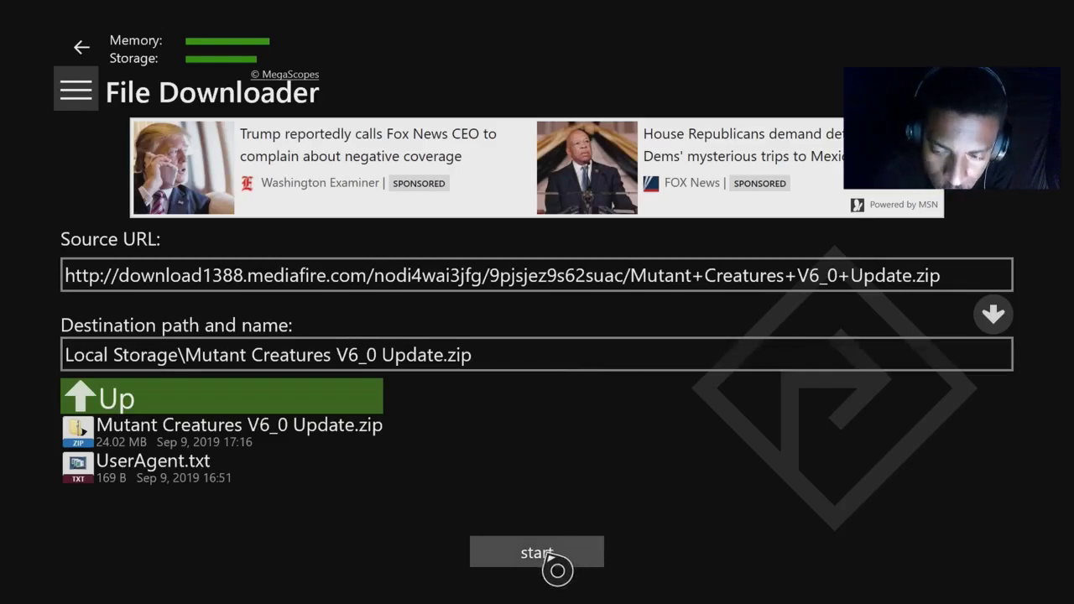
Start the zip download, cancel overwriting the existing copy, and show the app sections list
{"action": "left_click", "coordinate": [557, 567]}
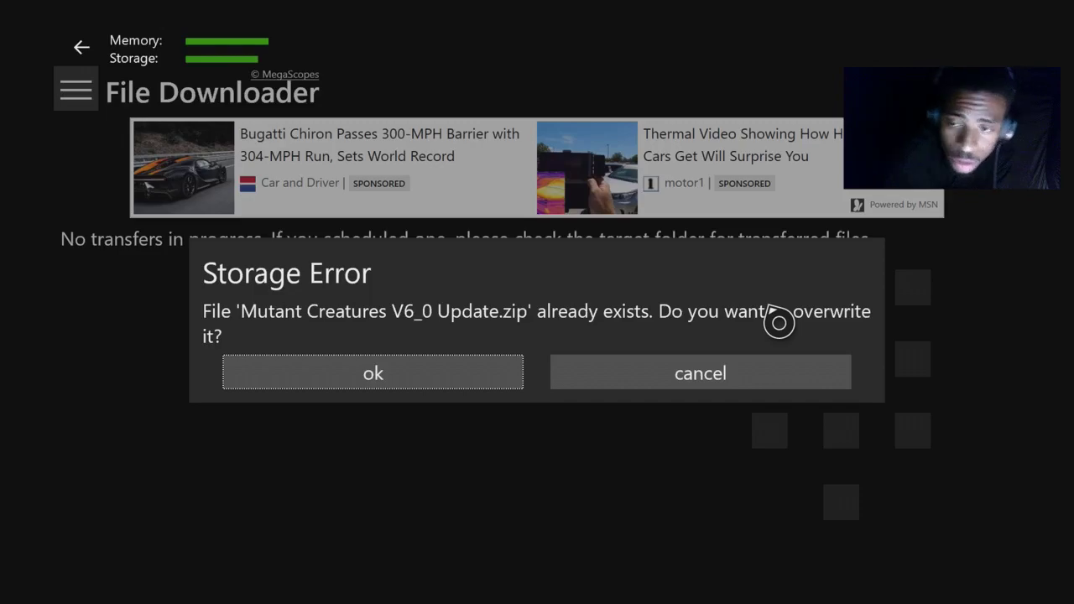
{"action": "left_click", "coordinate": [691, 385]}
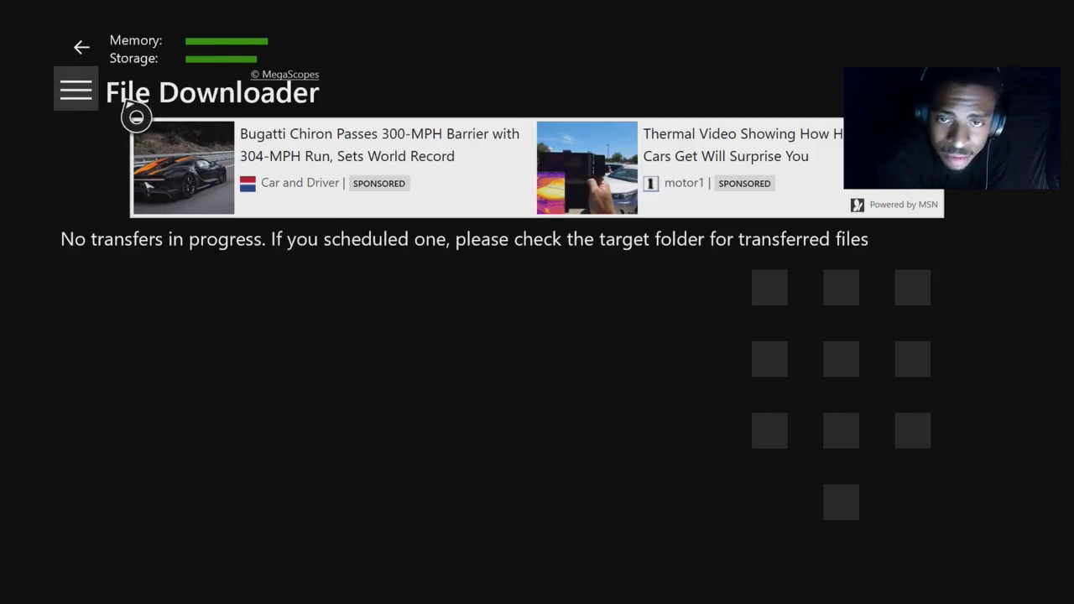
{"action": "left_click", "coordinate": [88, 102]}
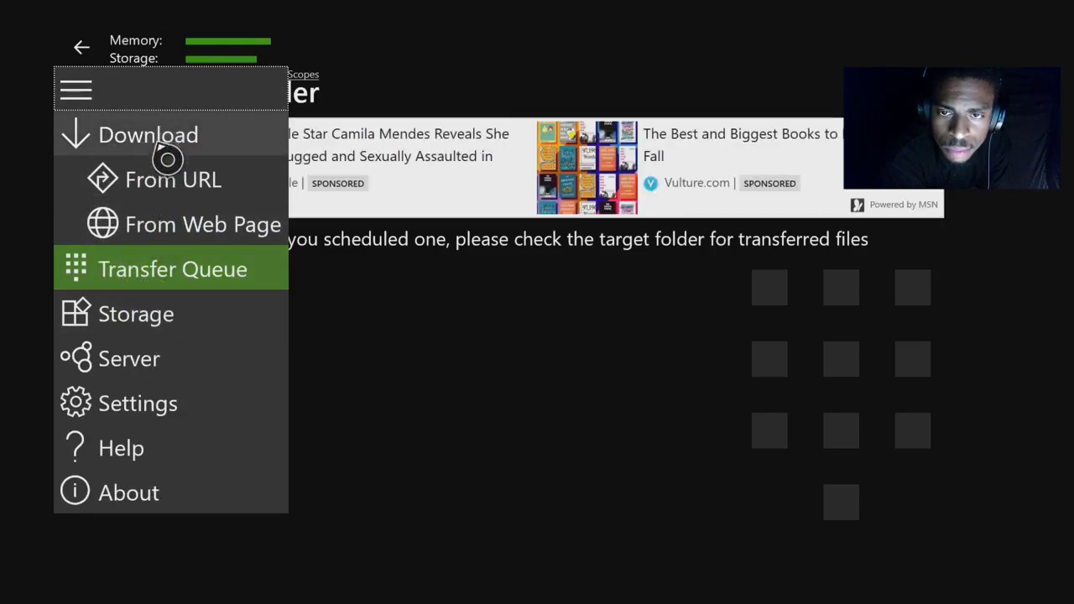
In Local Storage, undo the old hhhh text so the name box is empty
{"action": "left_click", "coordinate": [161, 332]}
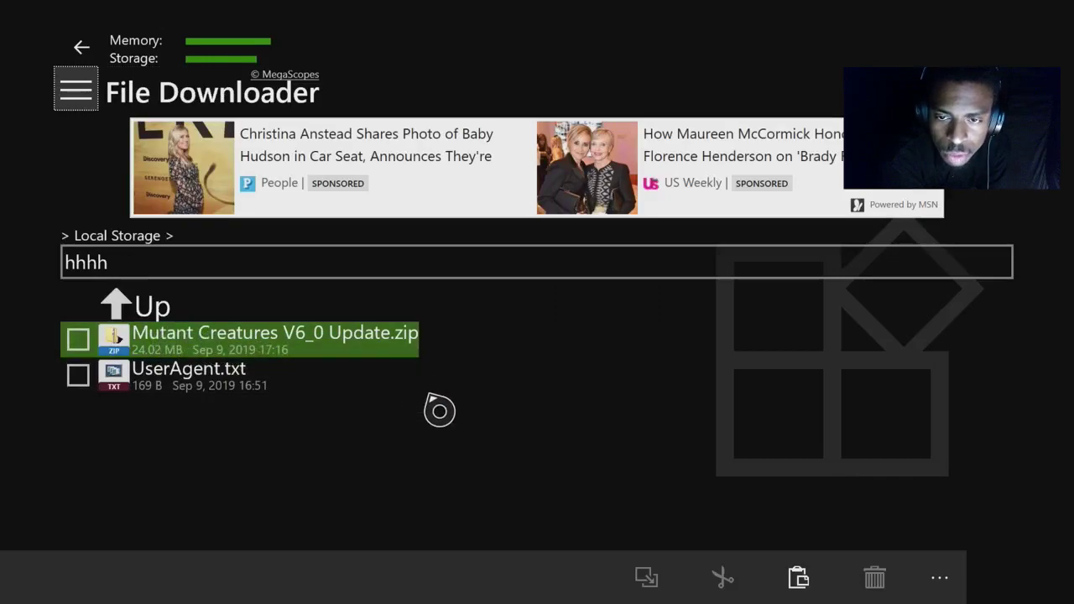
{"action": "left_click", "coordinate": [141, 255]}
{"action": "left_click", "coordinate": [131, 263]}
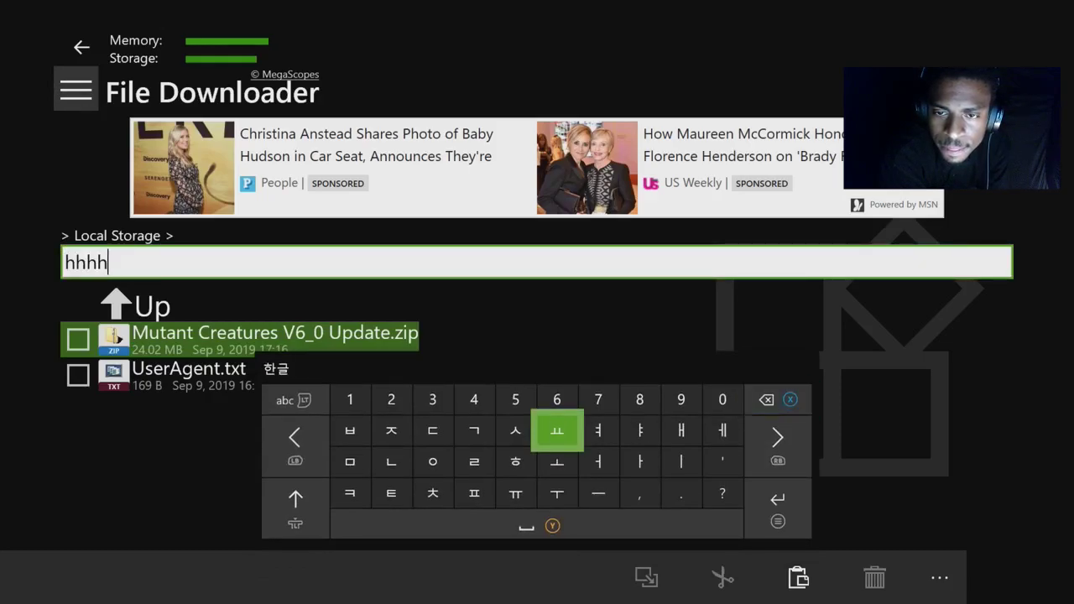
{"action": "key", "text": "Left"}
{"action": "key", "text": "Up"}
{"action": "key", "text": "Up"}
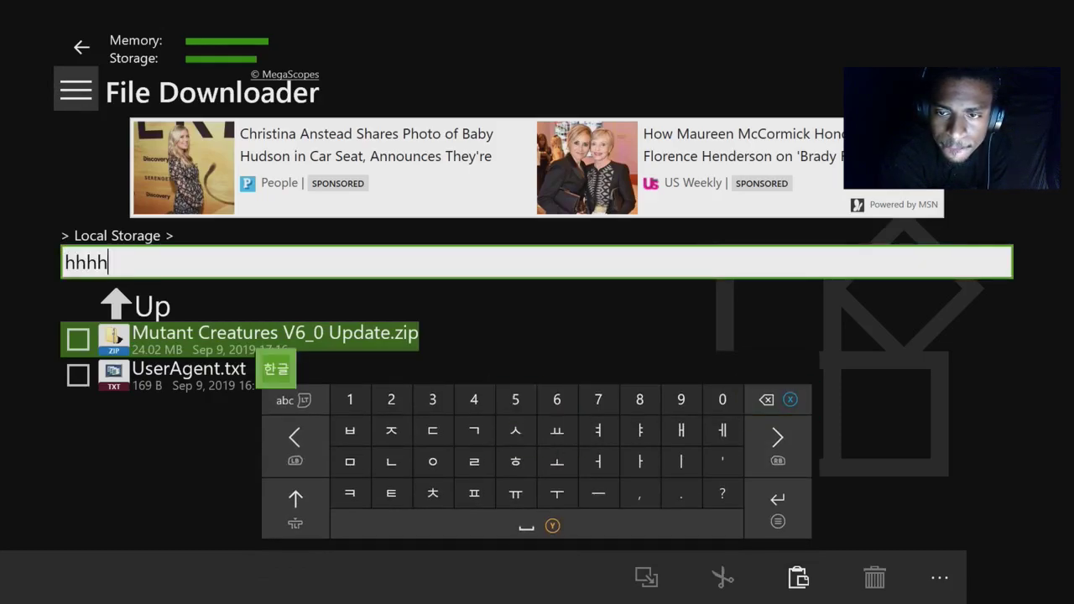
{"action": "key", "text": "Escape"}
{"action": "right_click", "coordinate": [265, 261]}
{"action": "key", "text": "Down"}
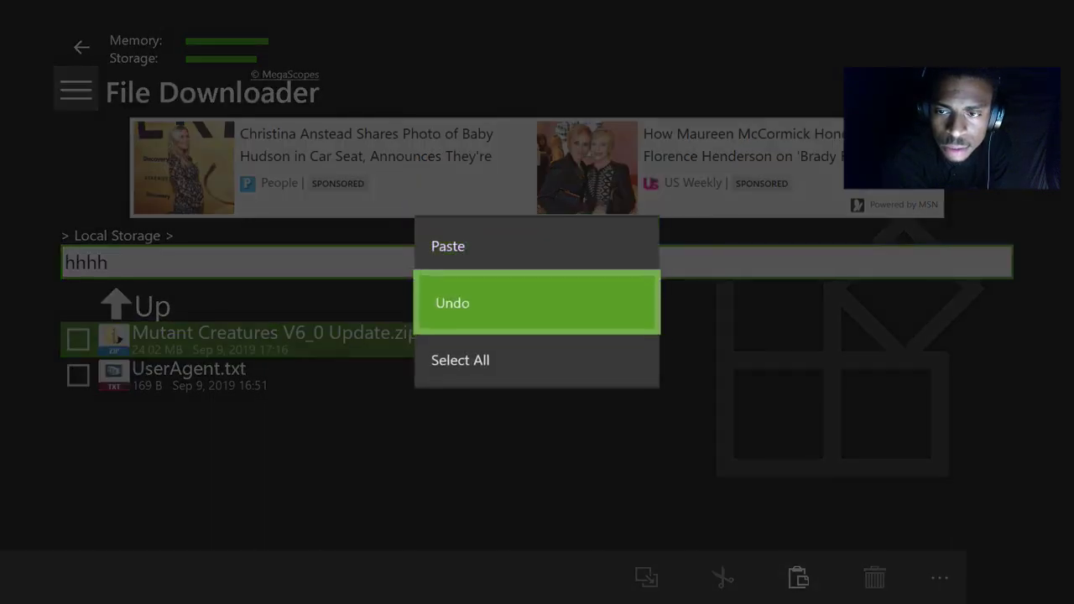
{"action": "key", "text": "Return"}
{"action": "key", "text": "shift+F10"}
{"action": "key", "text": "Up"}
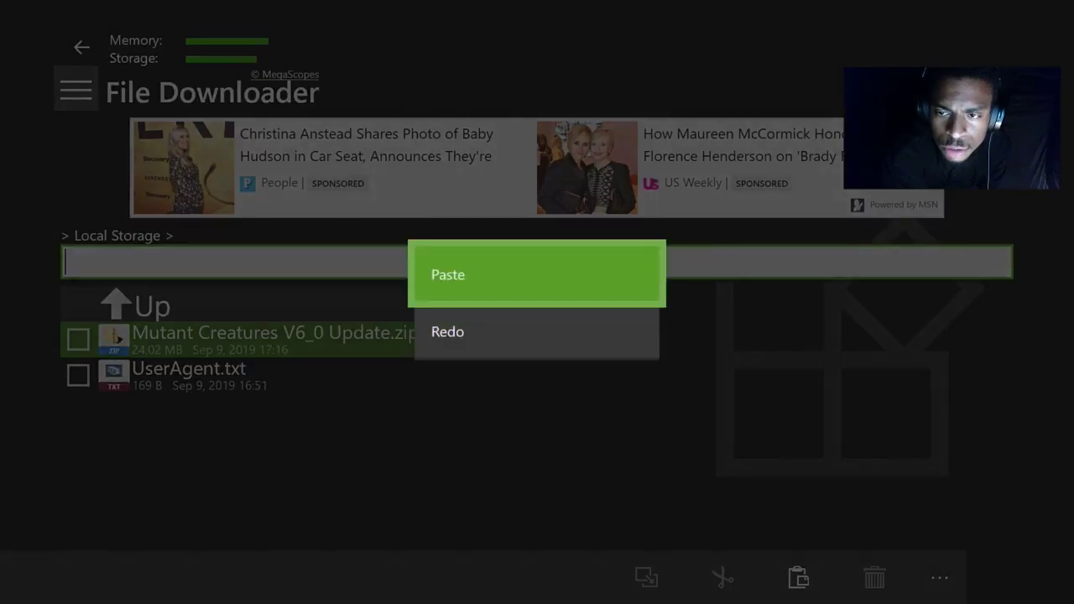
{"action": "key", "text": "Return"}
{"action": "key", "text": "Escape"}
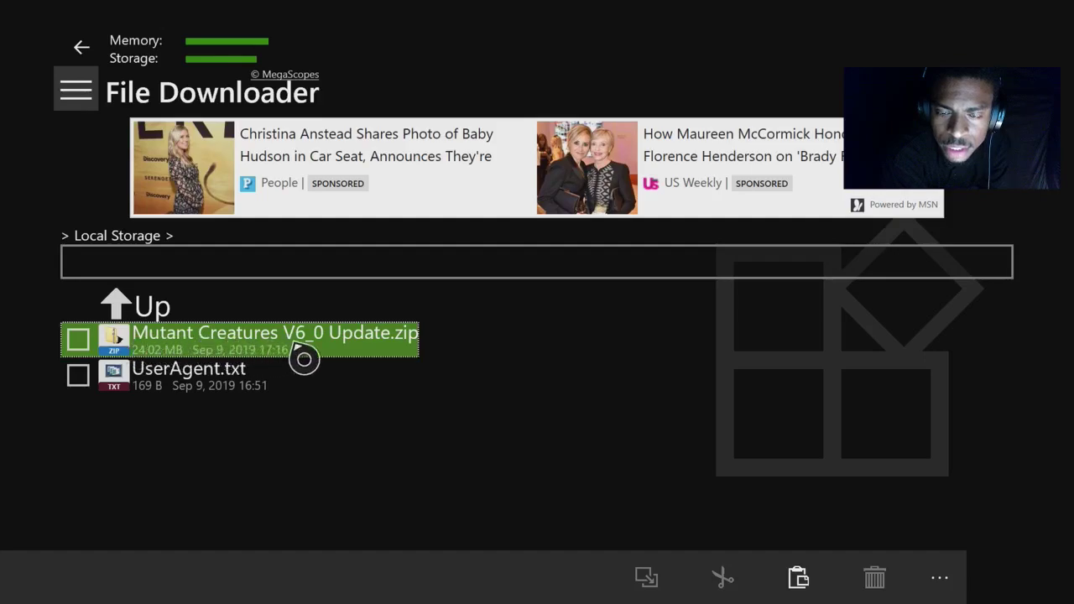
Open Mutant Creatures V6_0 Update.zip, tick MutantCreaturesRes6.mcpack and MutantCreaturesBeh6.mcpack, then return to Local Storage
{"action": "left_click", "coordinate": [149, 340]}
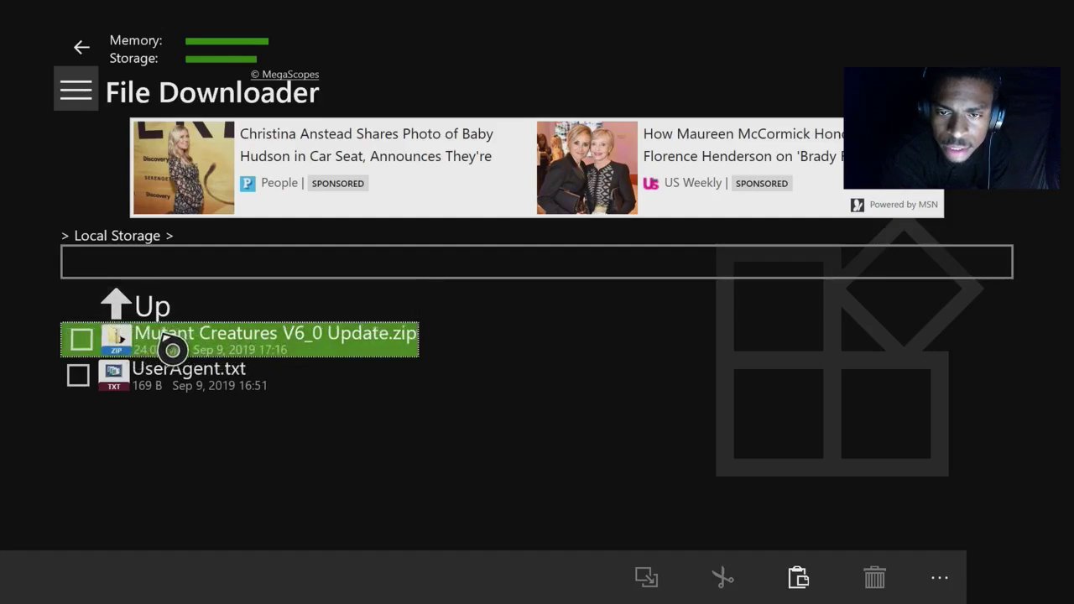
{"action": "left_click", "coordinate": [170, 346]}
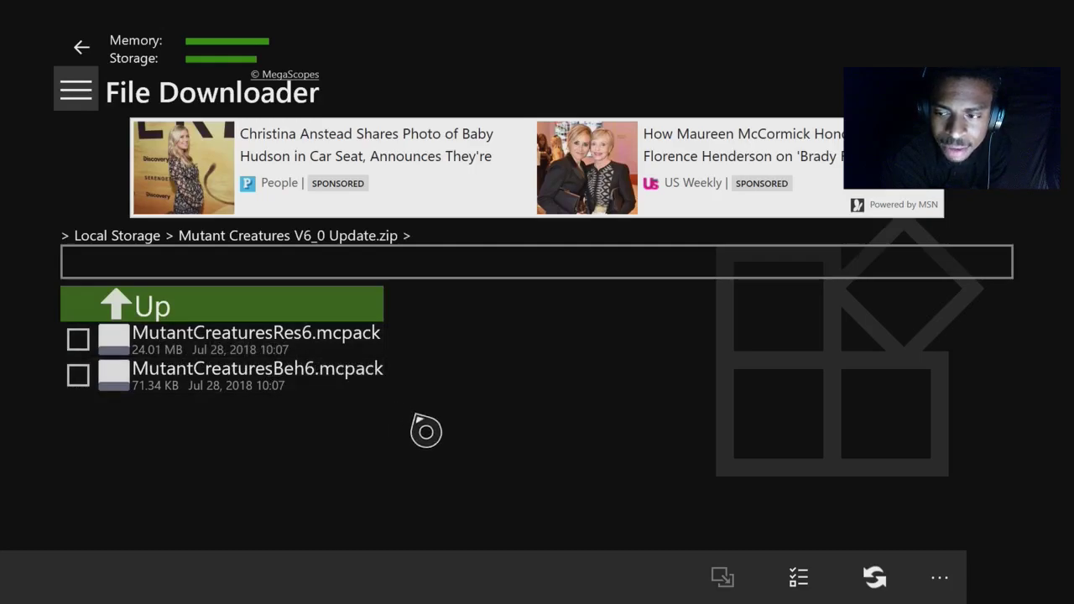
{"action": "key", "text": "BackSpace"}
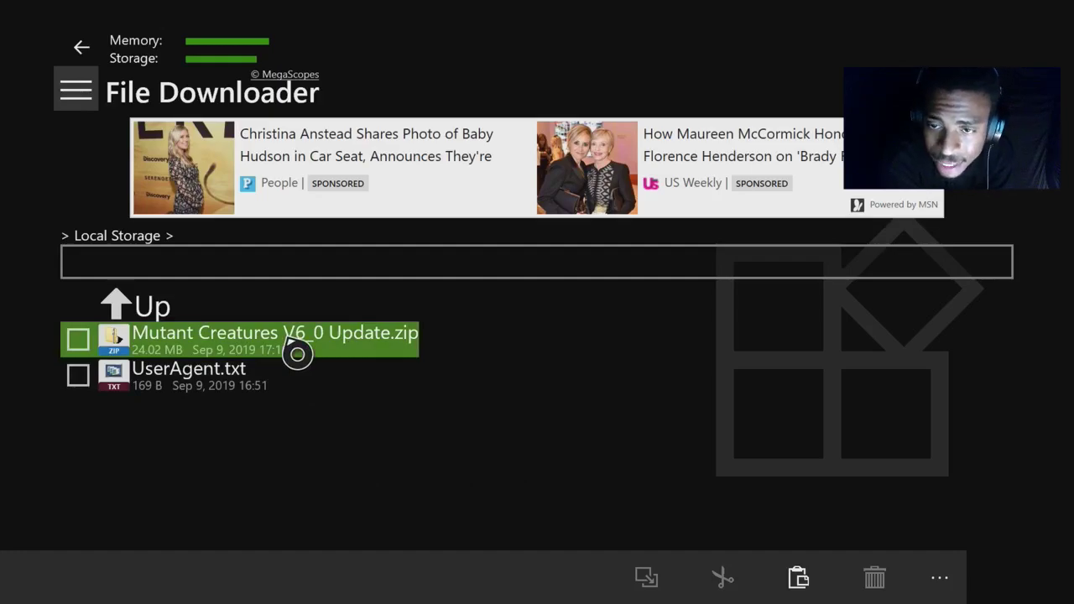
{"action": "left_click", "coordinate": [239, 354]}
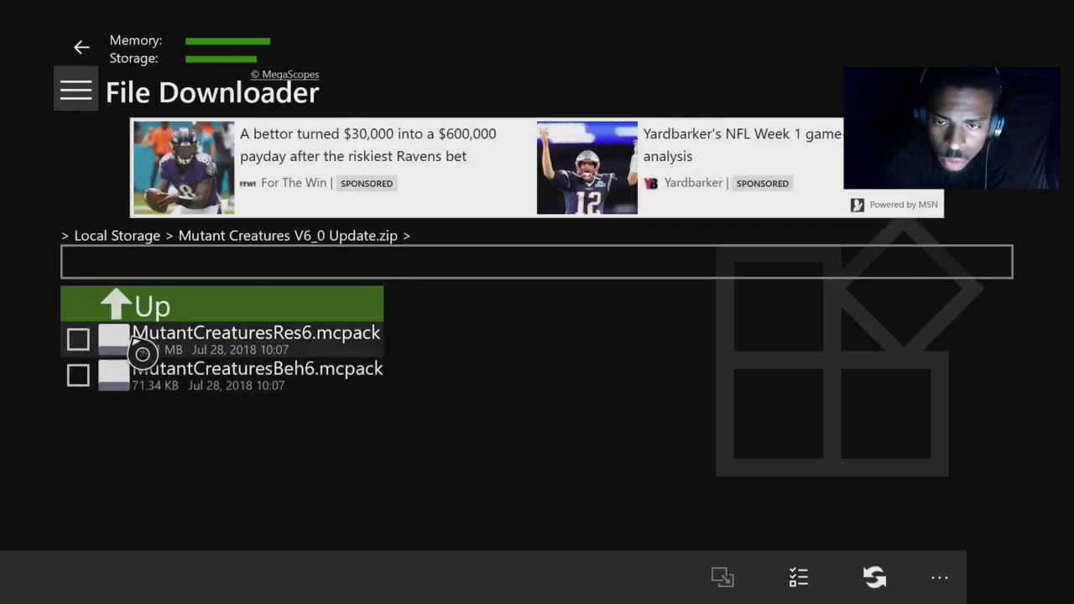
{"action": "left_click", "coordinate": [84, 355]}
{"action": "left_click", "coordinate": [84, 393]}
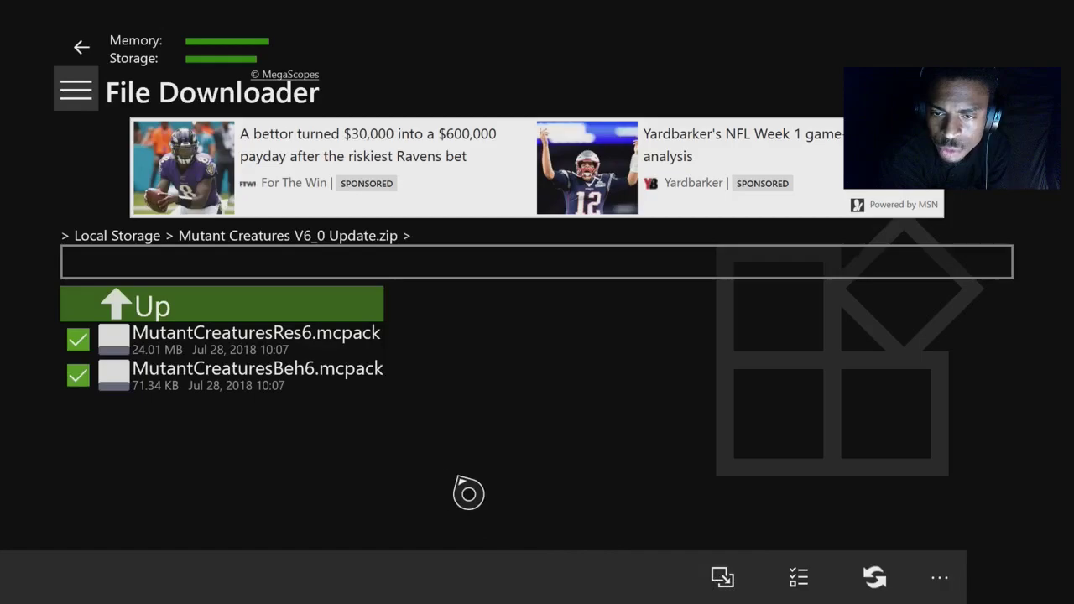
{"action": "left_click", "coordinate": [246, 311]}
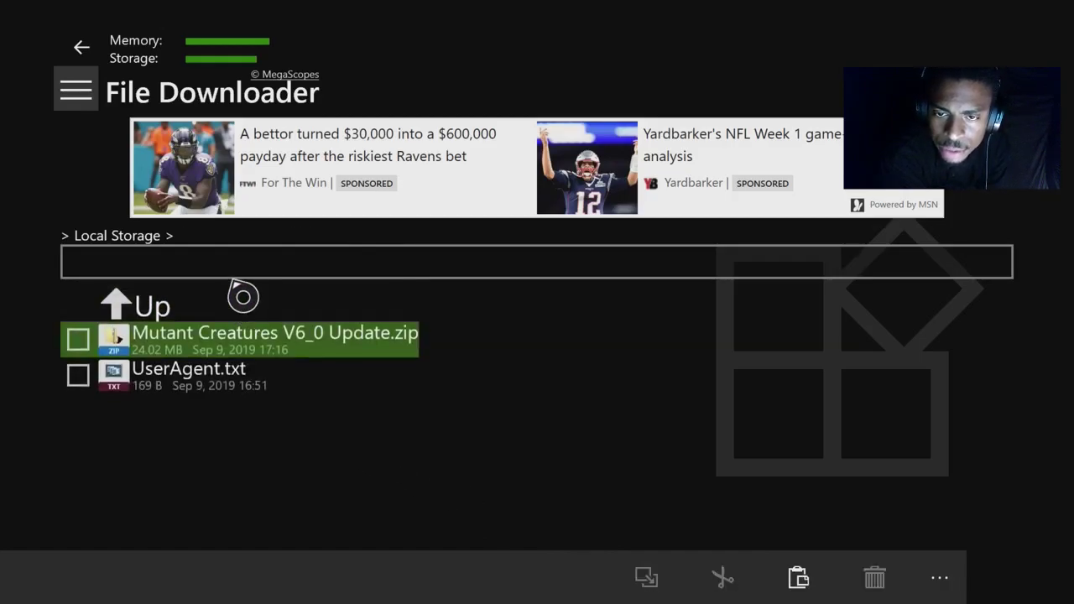
{"action": "left_click", "coordinate": [227, 267]}
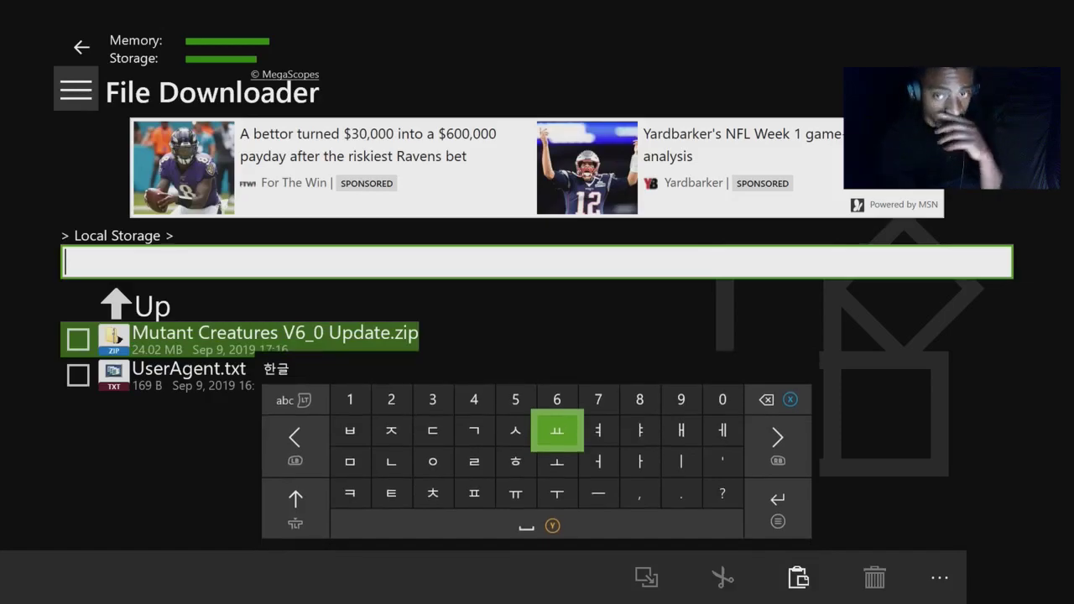
Enter gggg as the folder name in the path box
{"action": "key", "text": "Left"}
{"action": "key", "text": "Down"}
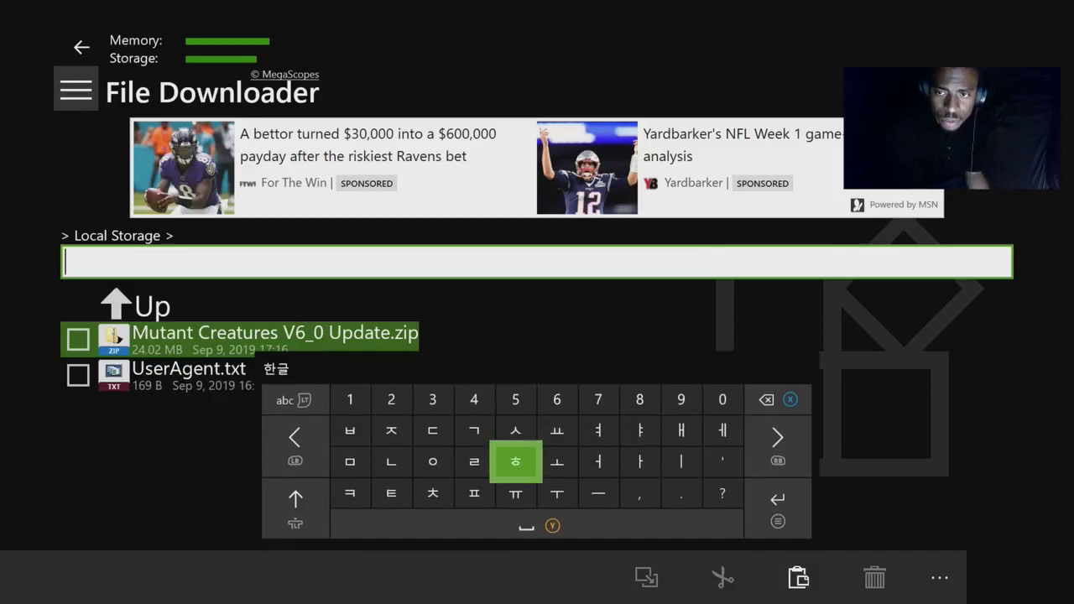
{"action": "key", "text": "Hangul"}
{"action": "type", "text": "gggg"}
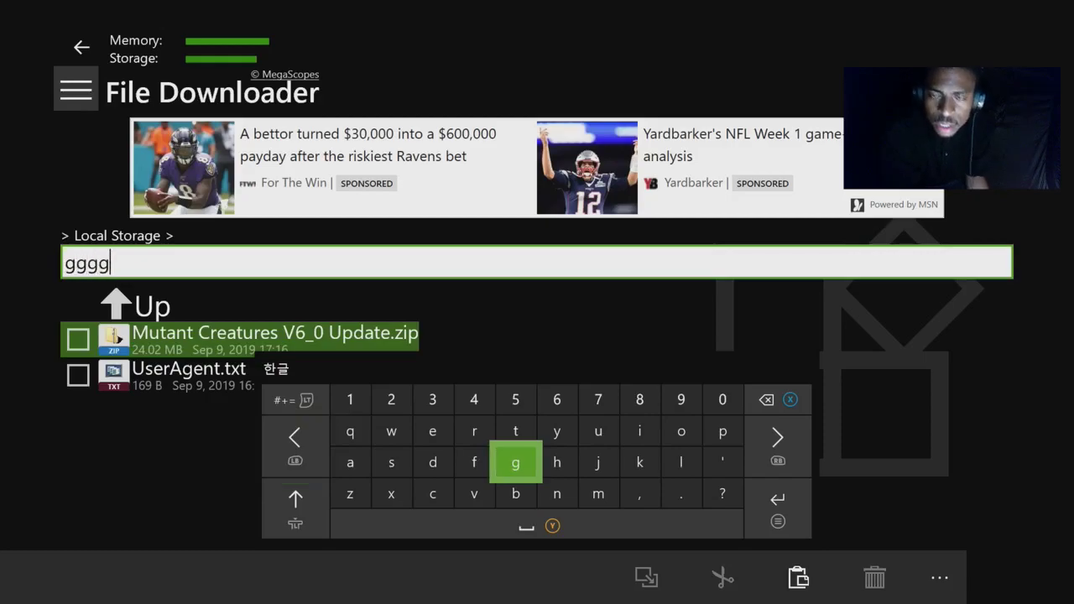
{"action": "key", "text": "Escape"}
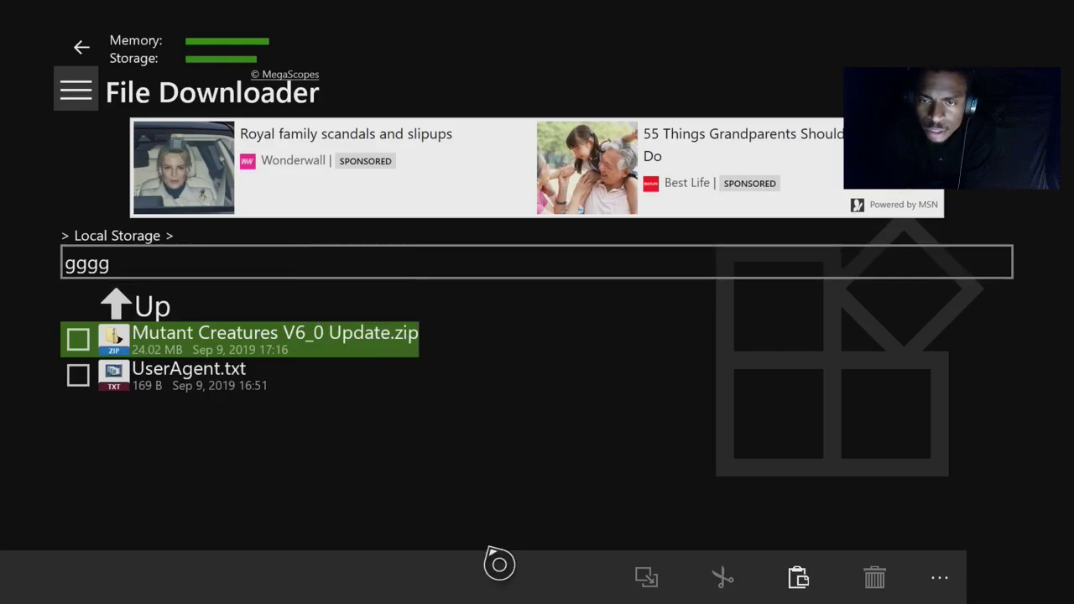
Create the new gggg folder and paste the copied .mcpack files into it
{"action": "left_click", "coordinate": [943, 587]}
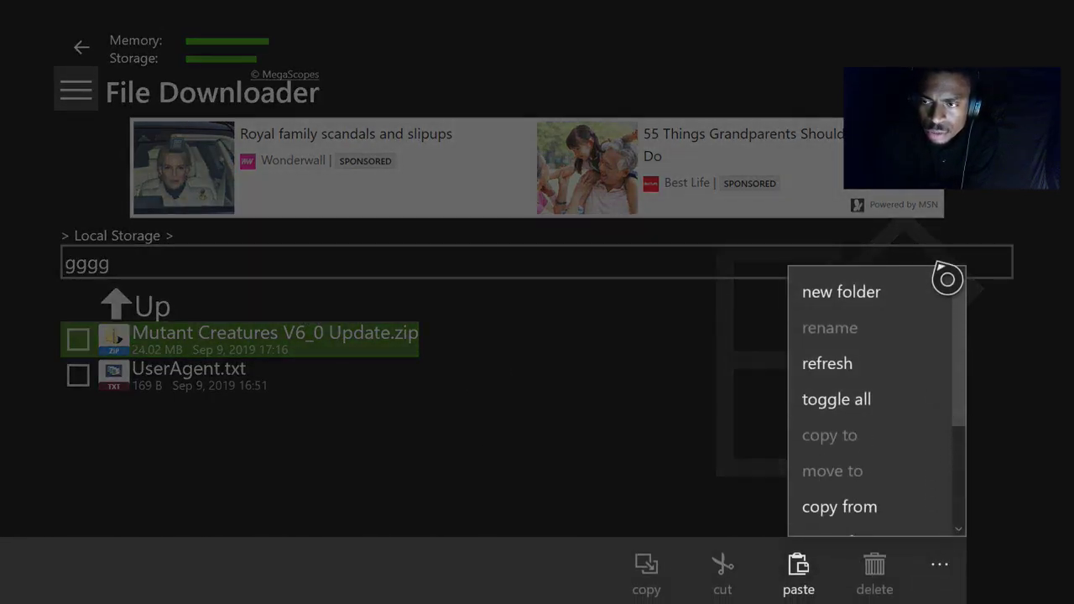
{"action": "left_click", "coordinate": [912, 309]}
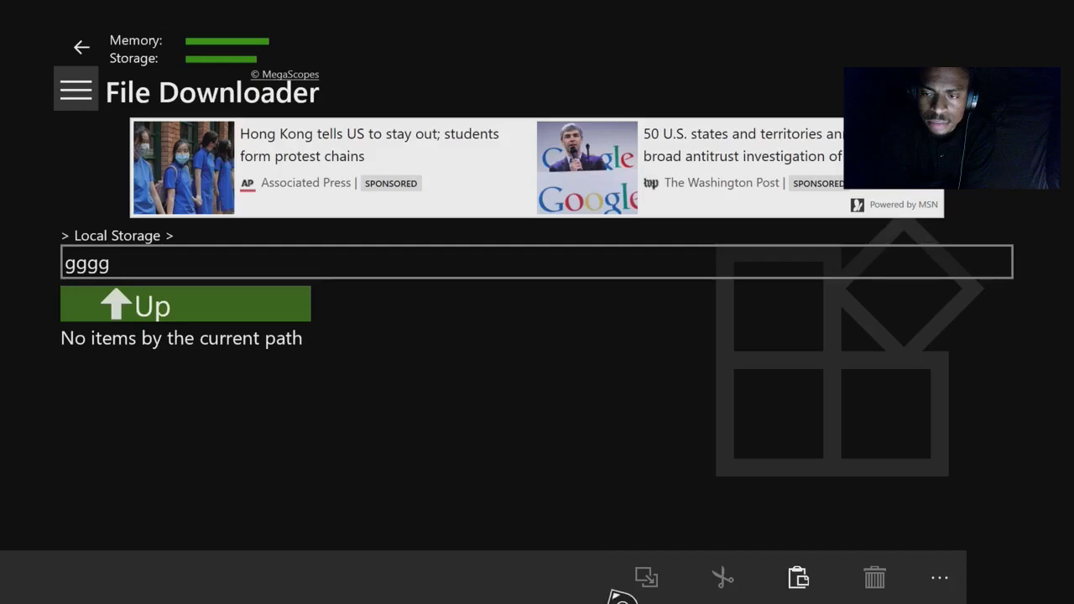
{"action": "left_click", "coordinate": [809, 594]}
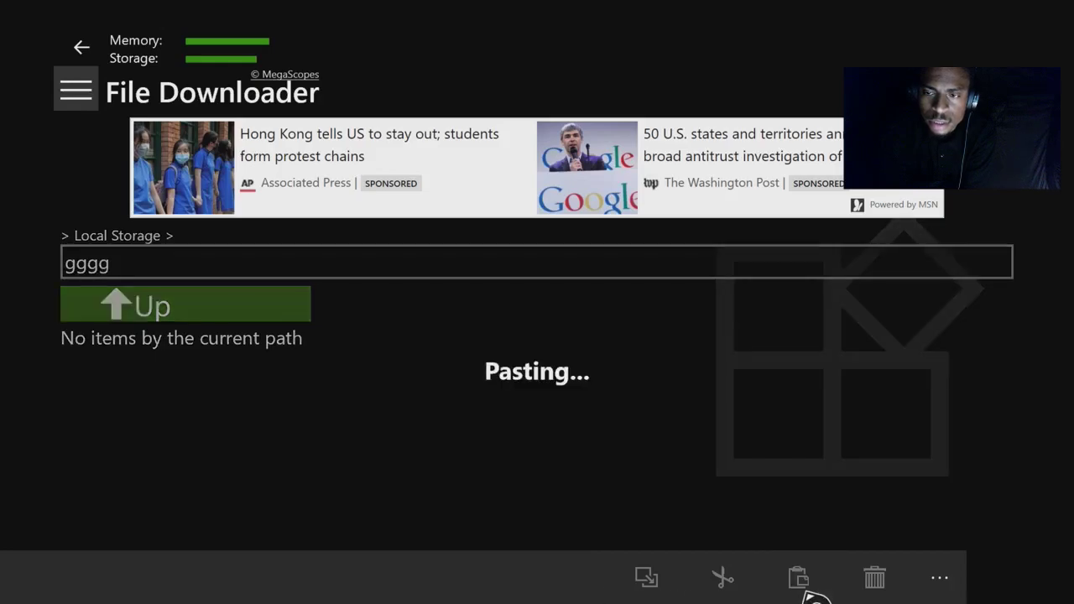